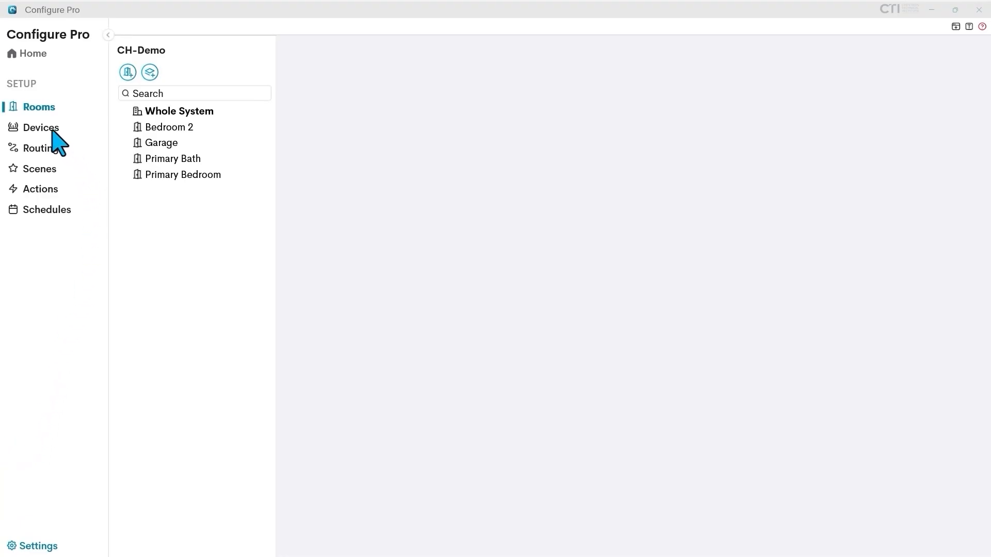
# Add a Door Sensor device named "slide sensor" to the Primary Bedroom.
pyautogui.click(34, 127)
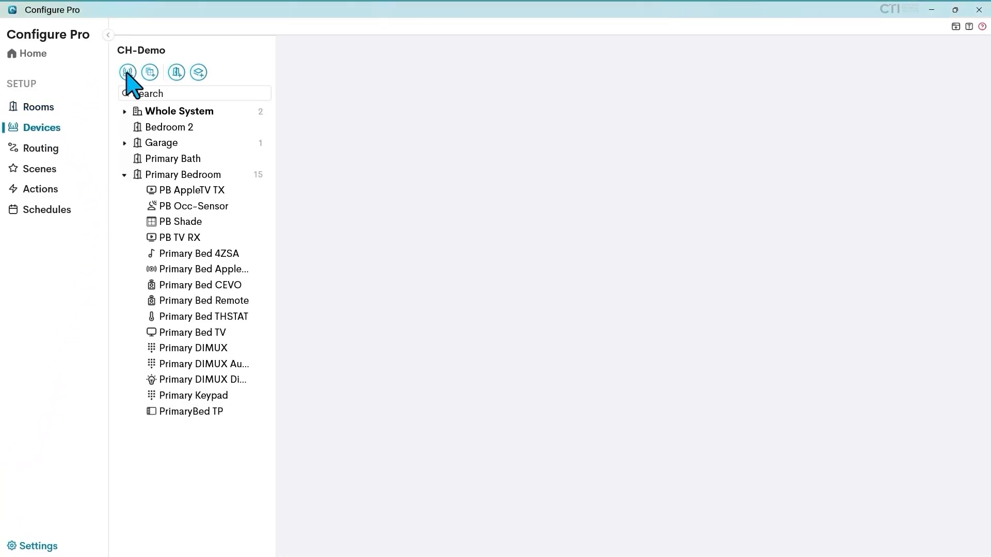
pyautogui.click(127, 72)
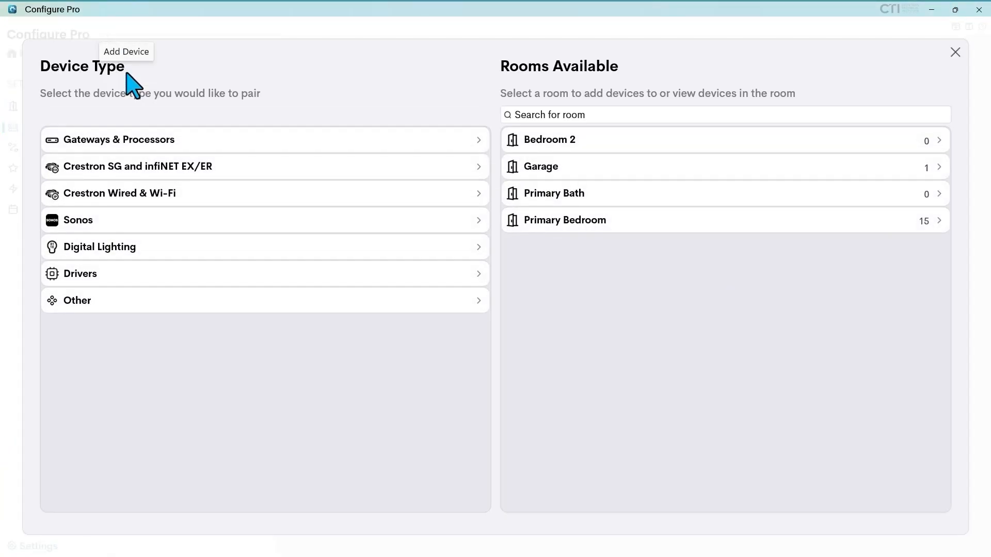
pyautogui.click(544, 227)
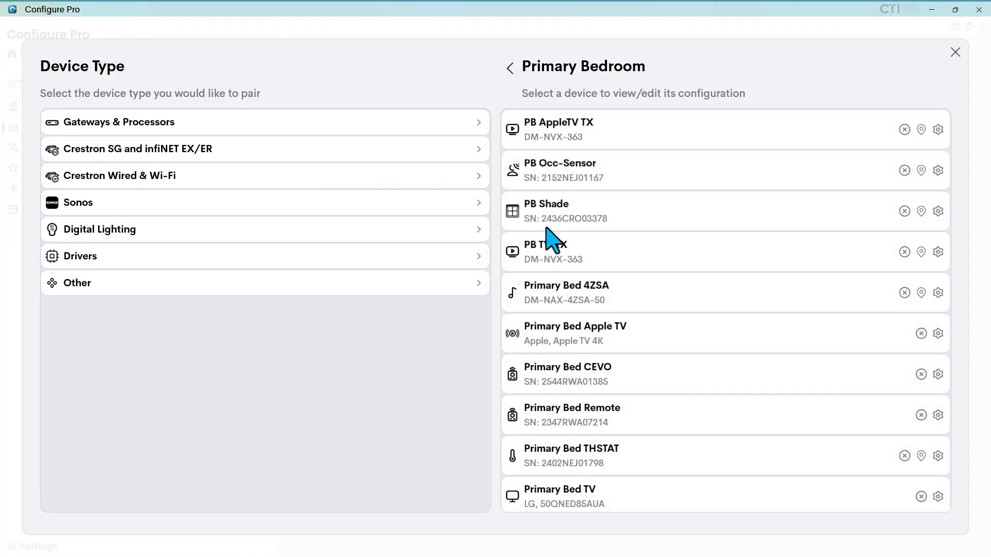
pyautogui.click(69, 287)
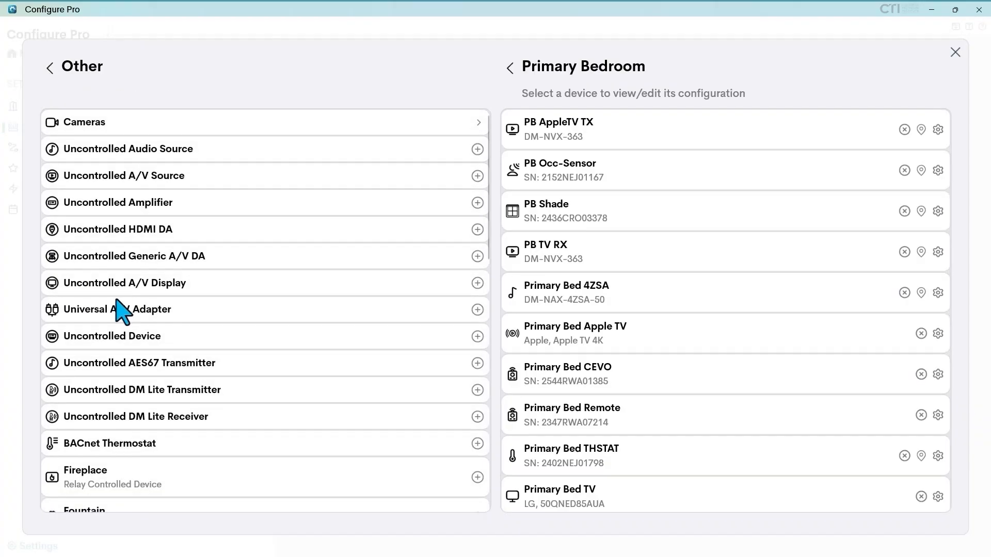
pyautogui.scroll(-5, 197, 396)
pyautogui.scroll(-3, 198, 396)
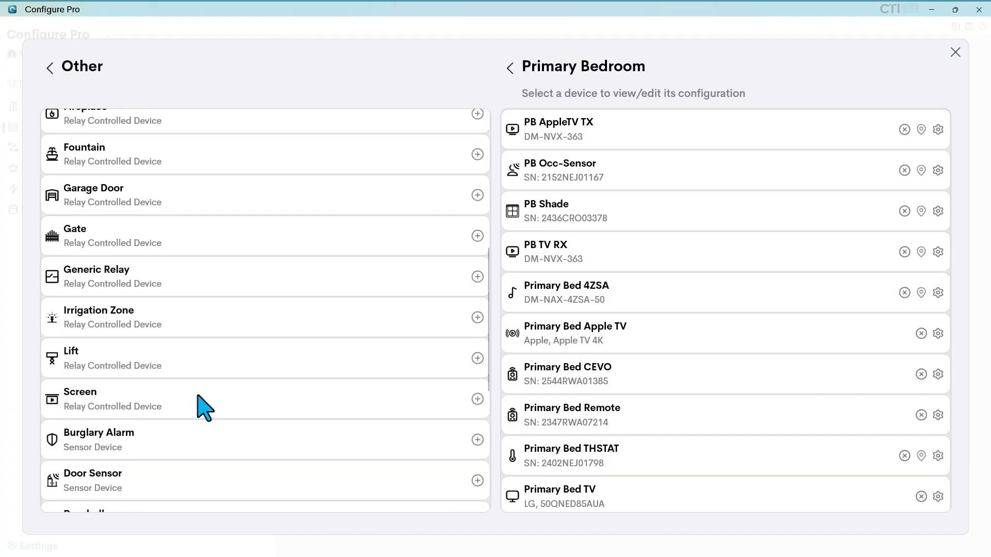
pyautogui.scroll(-2, 203, 407)
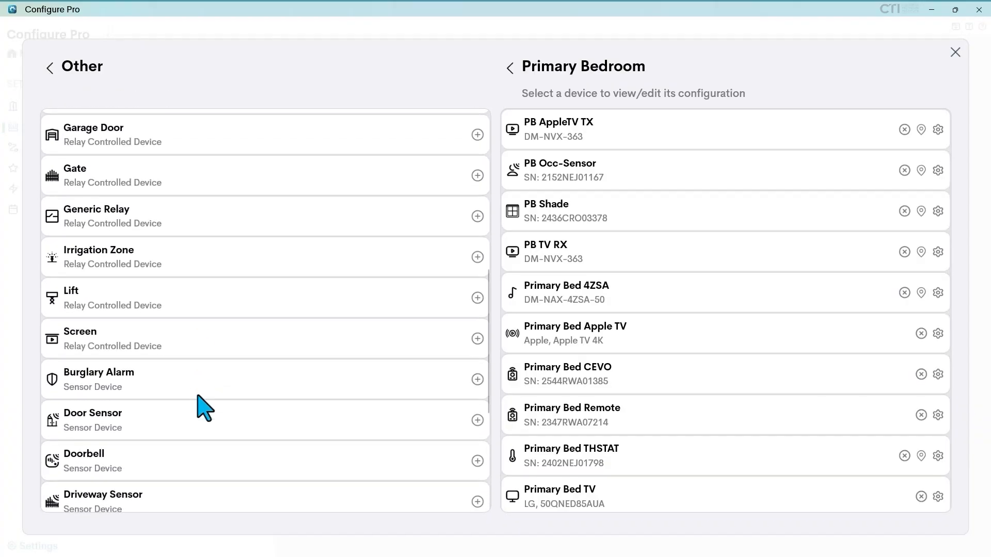
pyautogui.click(476, 418)
pyautogui.write('s')
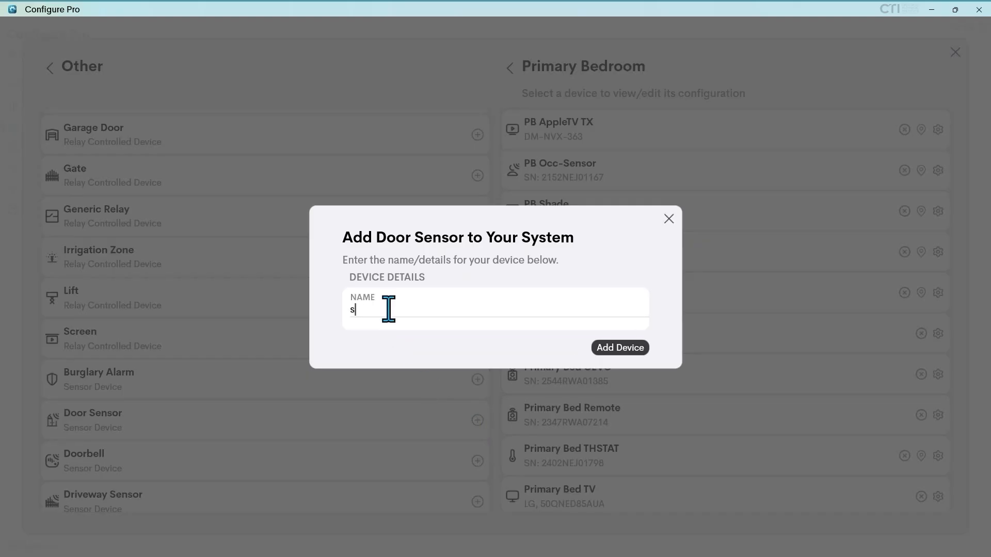
pyautogui.write('lide sensor')
pyautogui.click(616, 348)
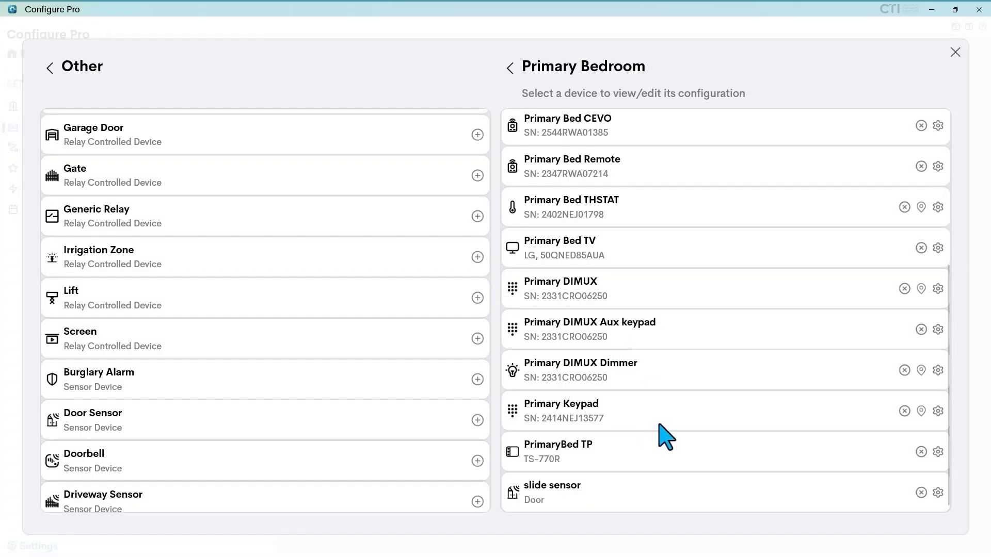
# Connect the slide sensor's digital input to MC4-R, Versiport #1, with the sensor contacts set to Contacts Are Opened.
pyautogui.click(938, 494)
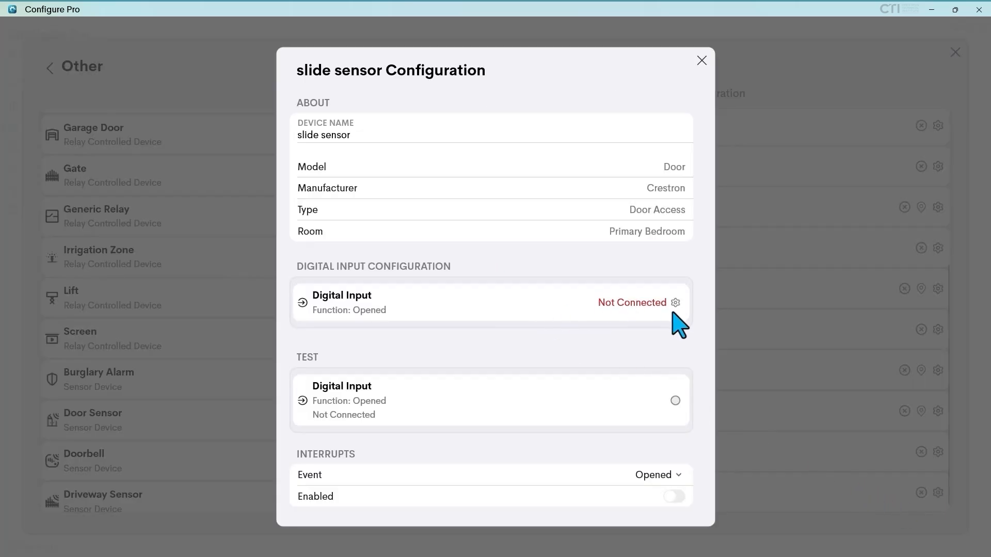
pyautogui.click(674, 304)
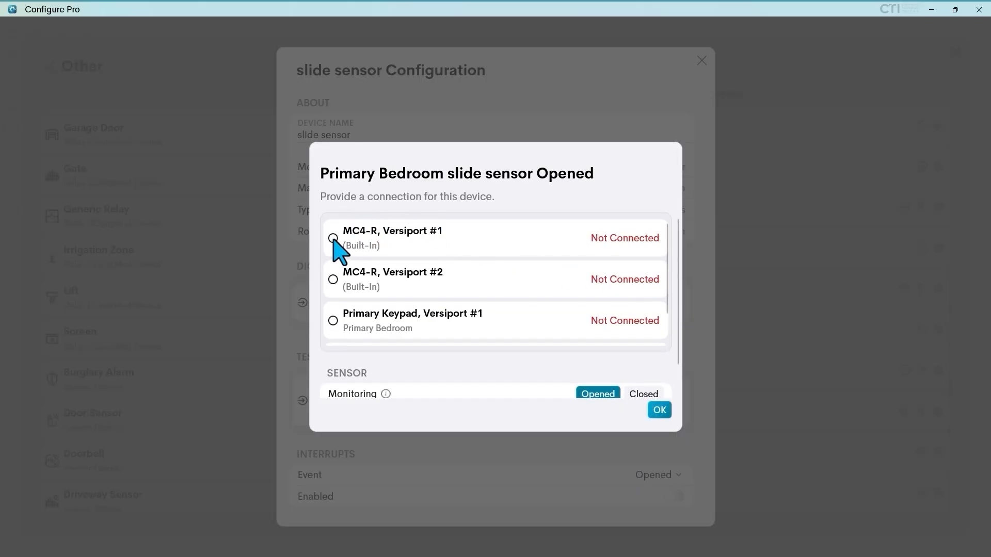
pyautogui.click(333, 238)
pyautogui.scroll(-1, 457, 310)
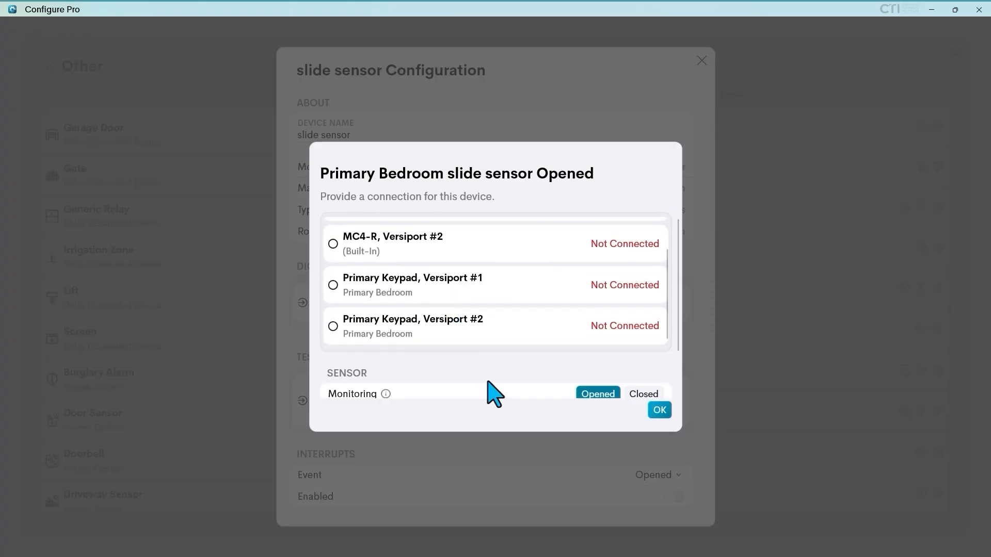
pyautogui.scroll(-2, 490, 393)
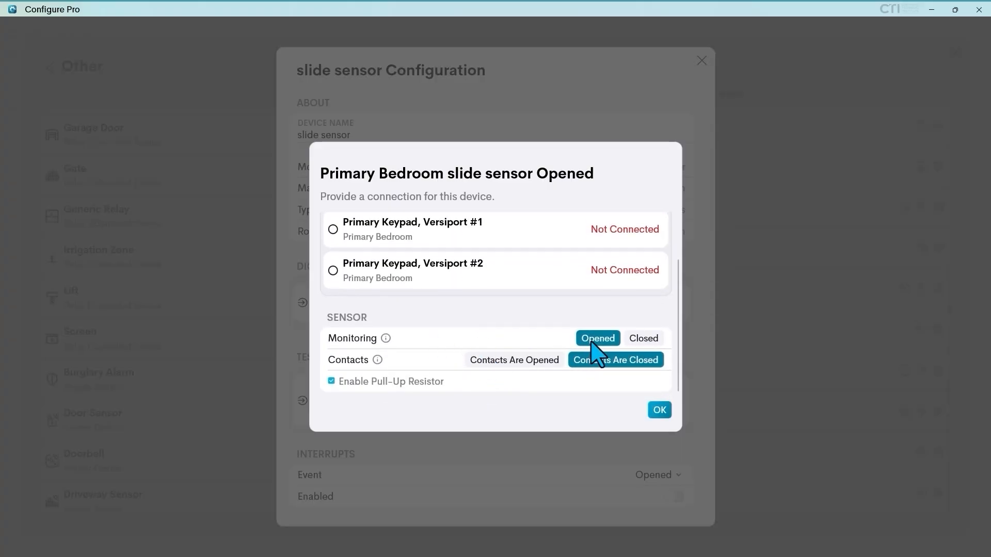
pyautogui.click(507, 366)
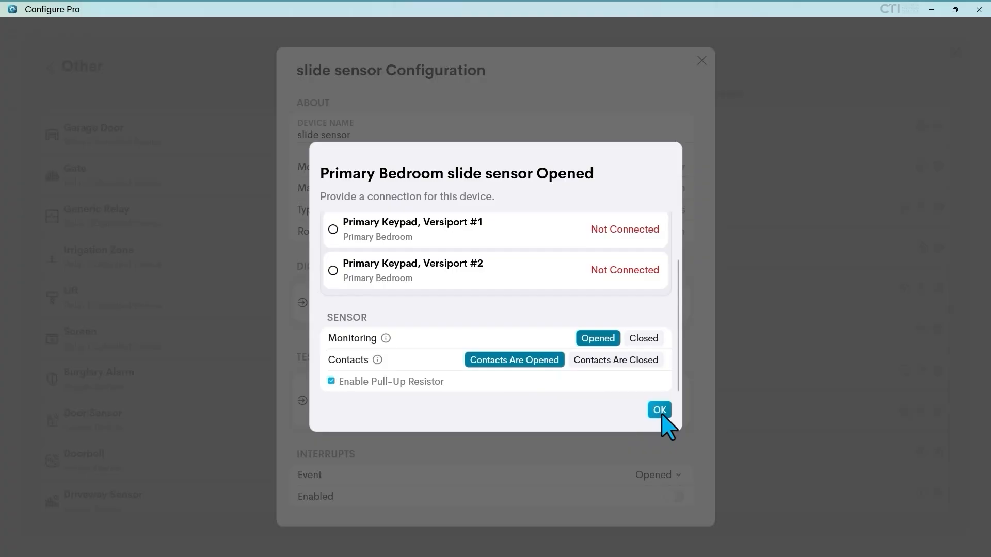
pyautogui.click(659, 410)
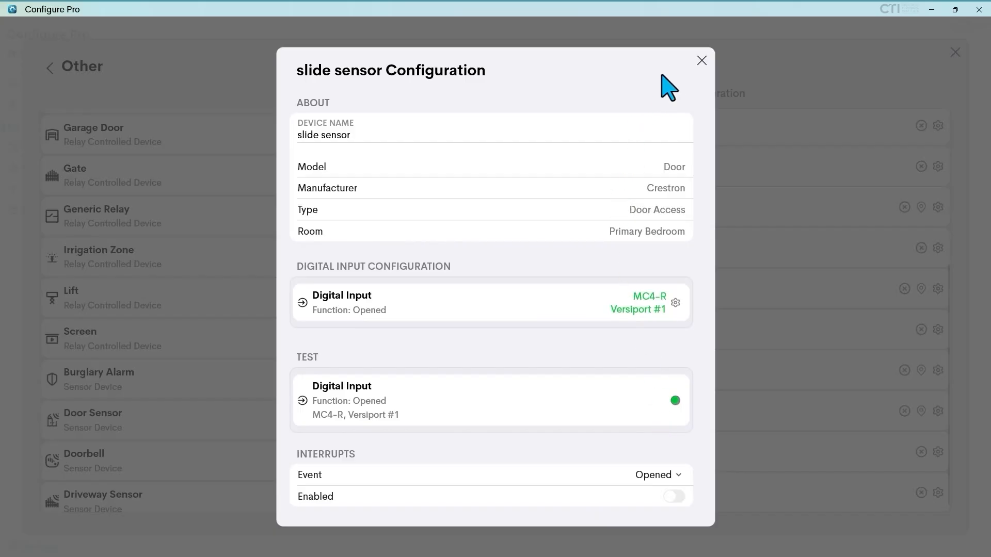
pyautogui.click(701, 61)
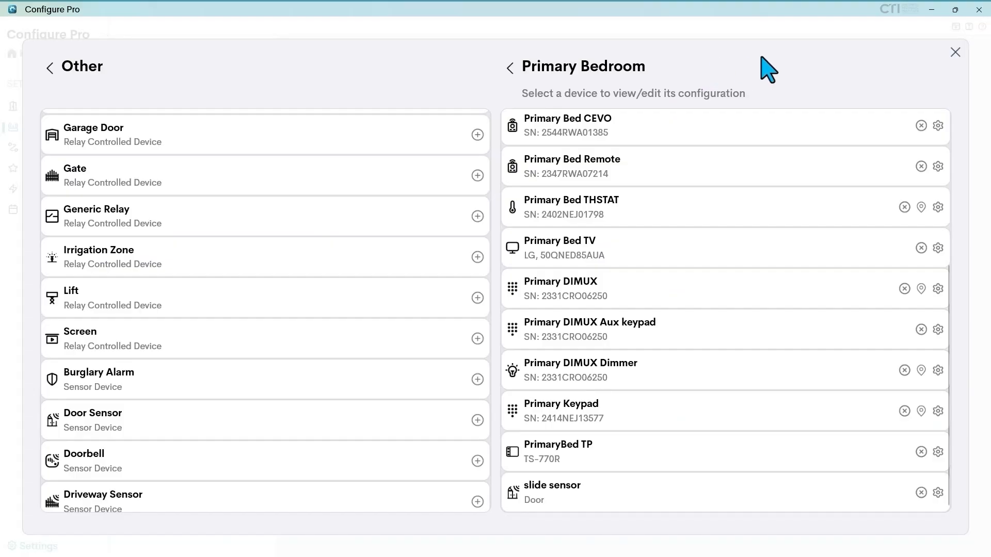
pyautogui.click(955, 53)
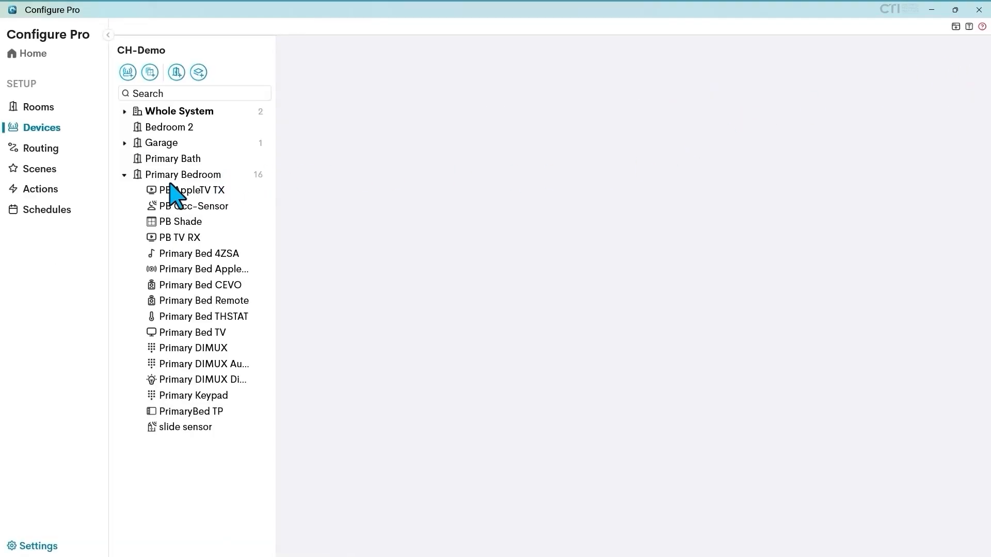
# Assign the Sequence mode to the Closing event of PB Shade in the Primary Bedroom's actions.
pyautogui.click(50, 189)
pyautogui.click(124, 175)
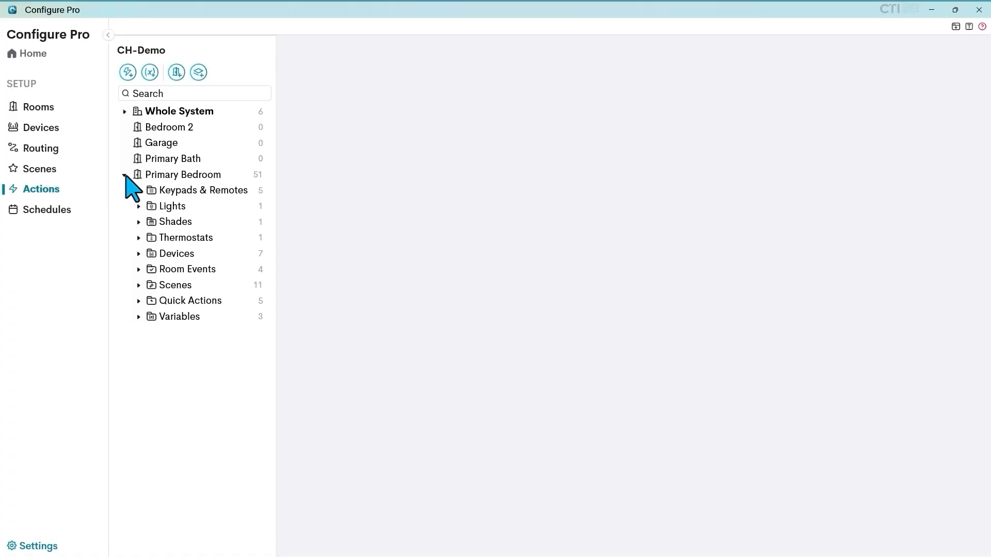
pyautogui.click(138, 222)
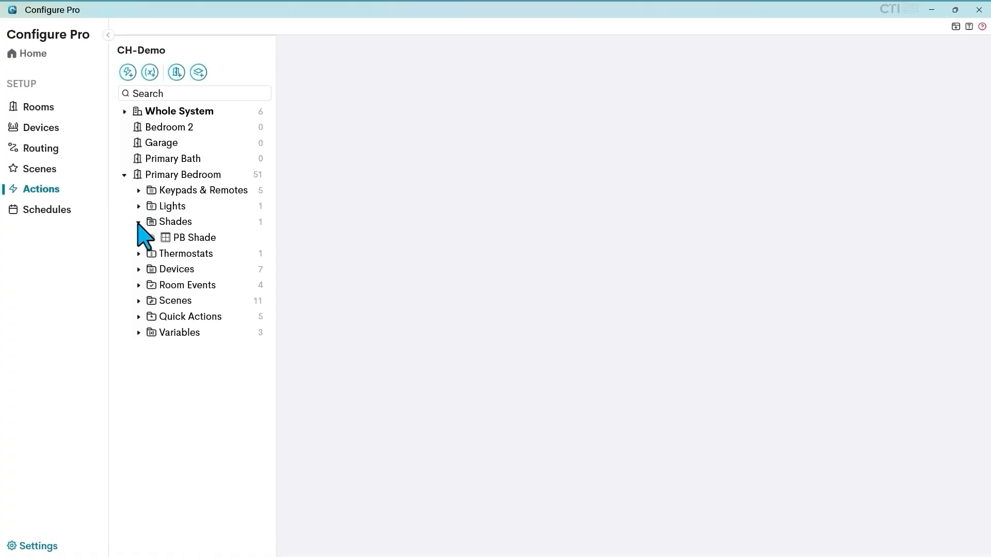
pyautogui.click(195, 238)
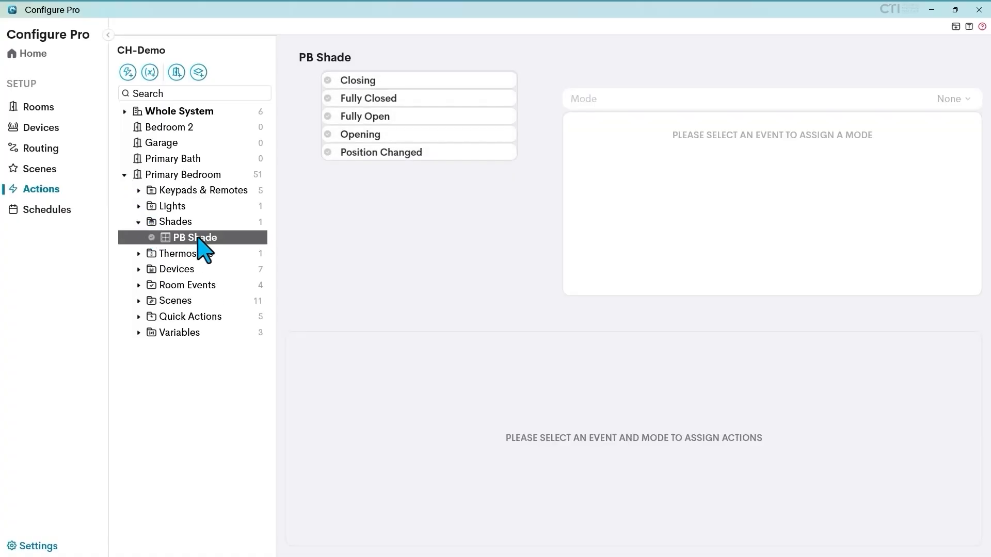
pyautogui.click(368, 84)
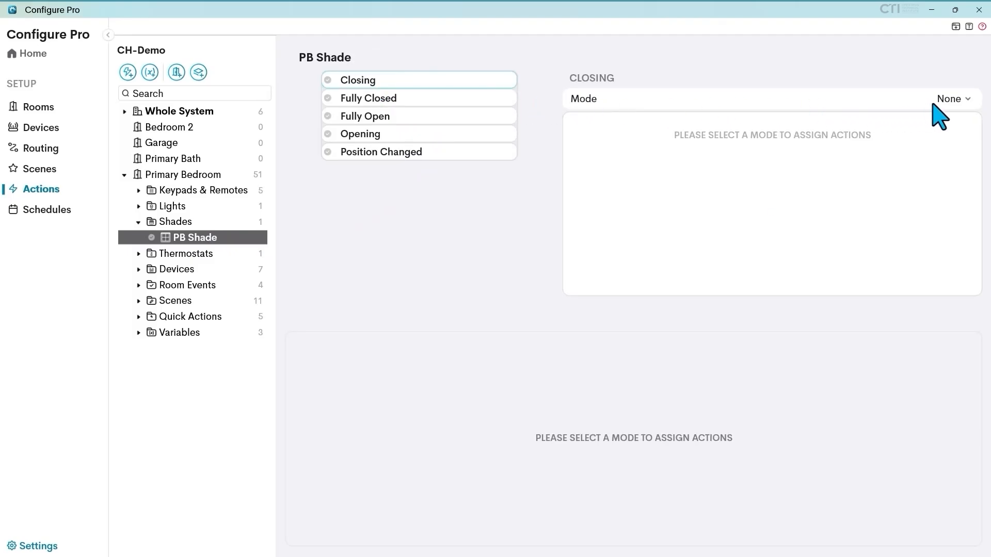
pyautogui.click(966, 101)
pyautogui.scroll(-2, 929, 177)
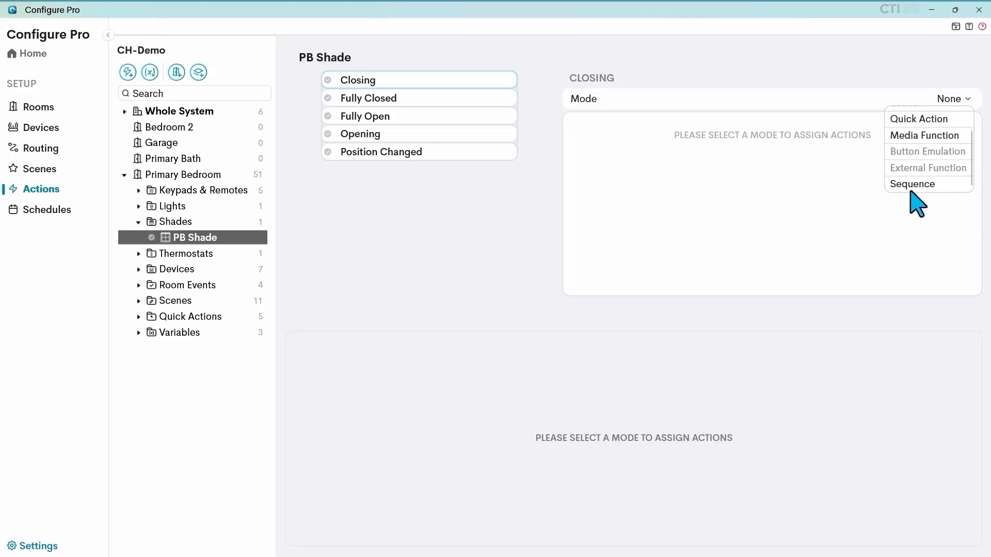
pyautogui.click(912, 187)
# Add an IF condition to the Closing sequence that tests whether the Primary Bedroom slide sensor's Closed state equals FALSE.
pyautogui.click(877, 356)
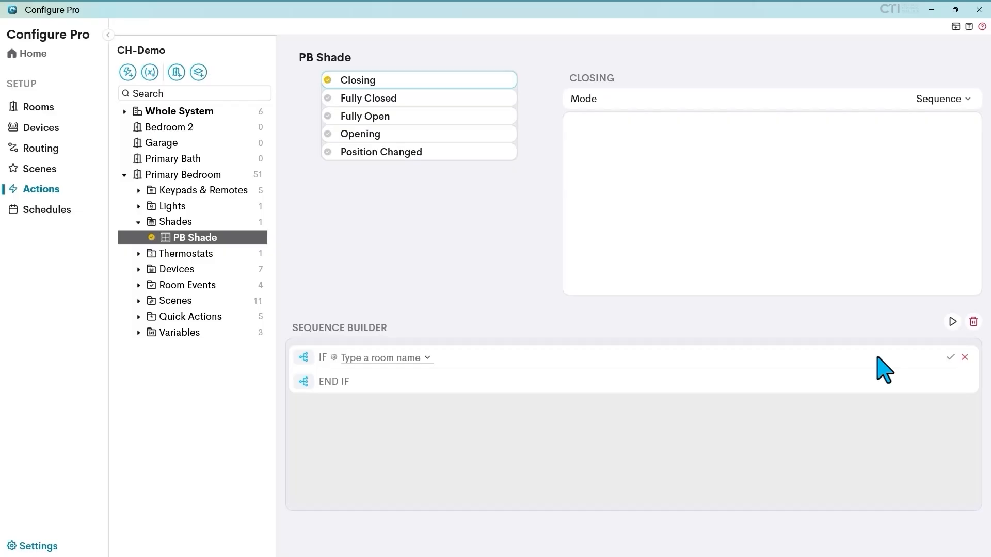
pyautogui.click(428, 358)
pyautogui.scroll(-1, 412, 428)
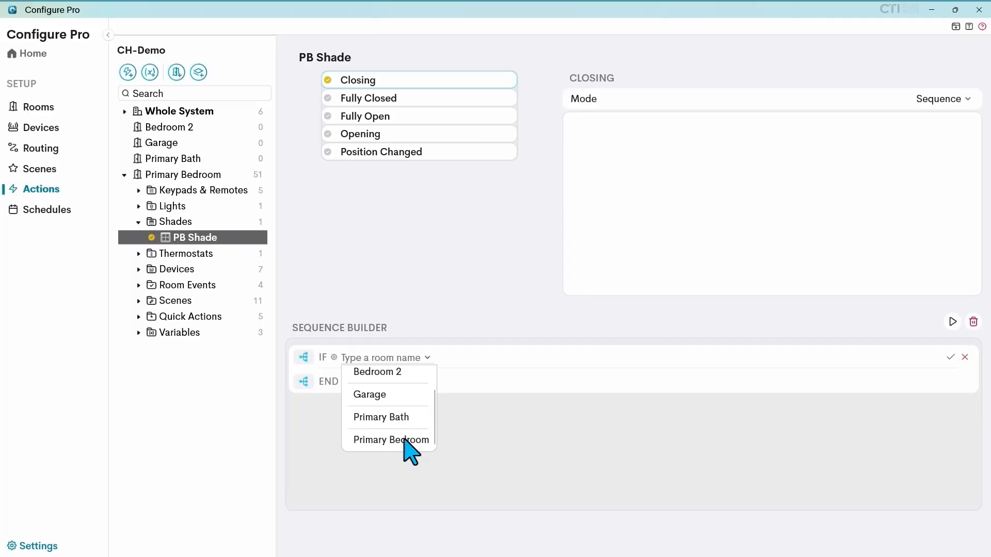
pyautogui.click(405, 440)
pyautogui.scroll(-1, 499, 413)
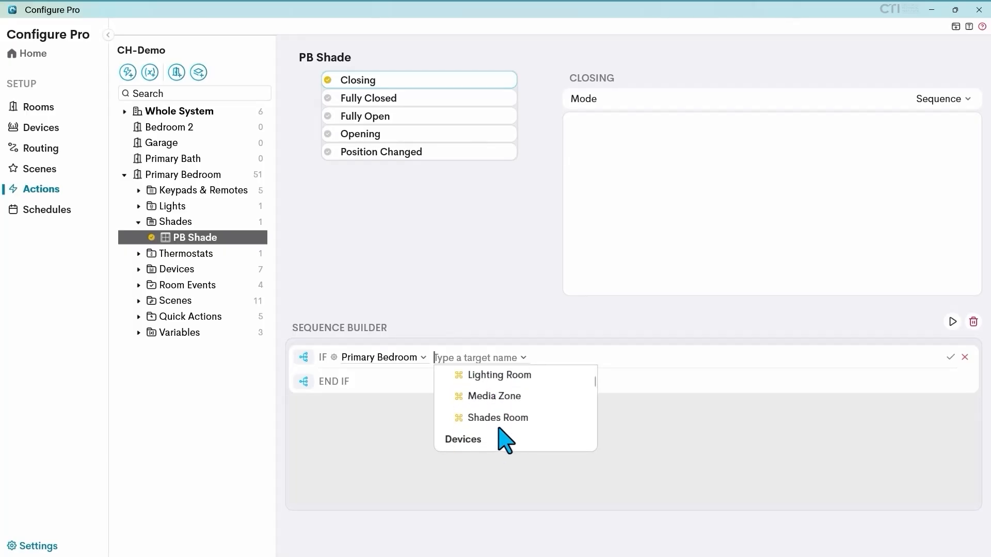
pyautogui.scroll(-5, 503, 441)
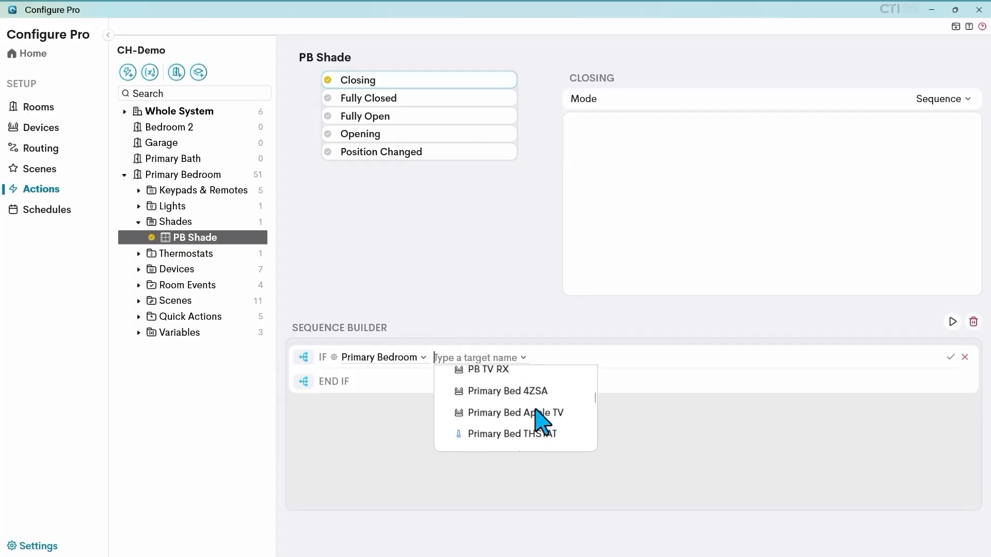
pyautogui.scroll(-5, 535, 410)
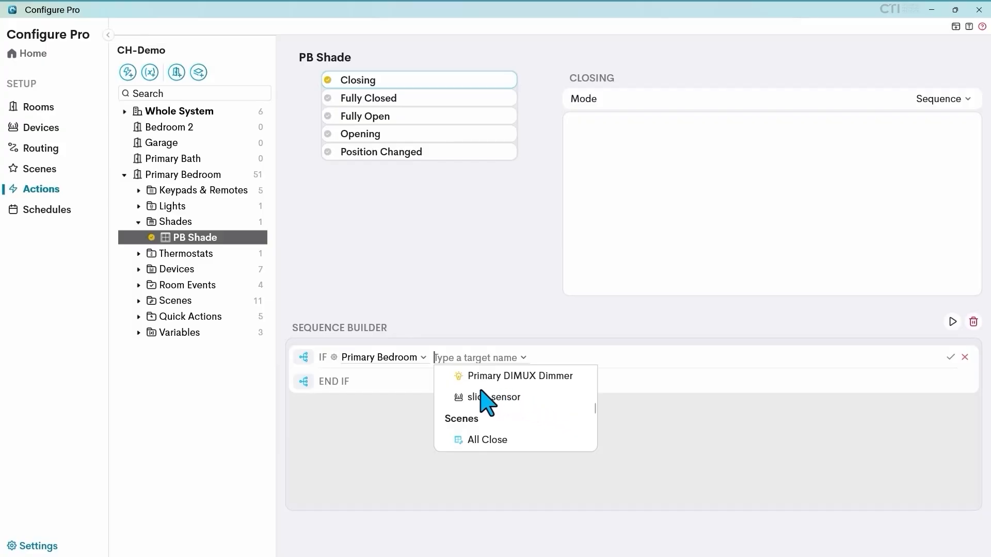
pyautogui.click(480, 397)
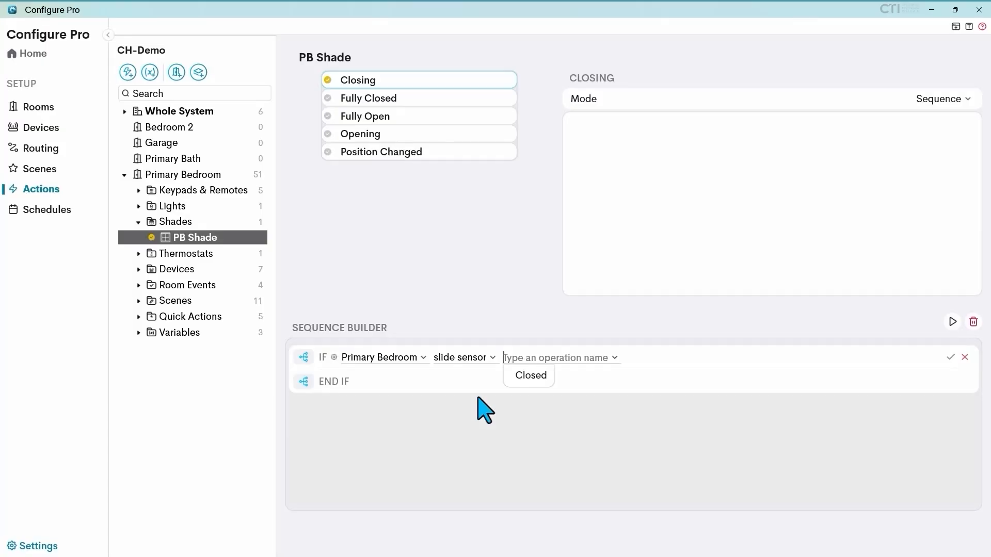
pyautogui.click(532, 387)
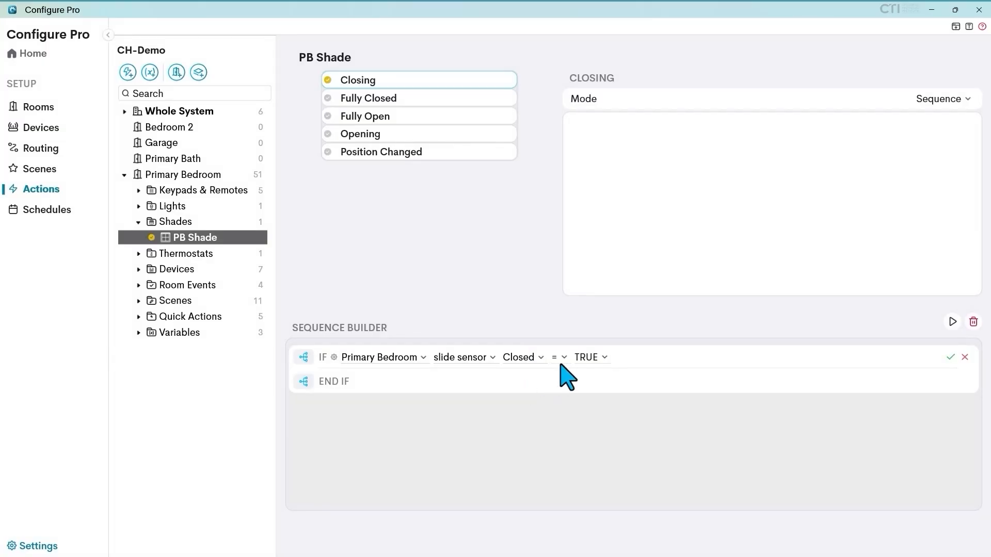
pyautogui.click(605, 356)
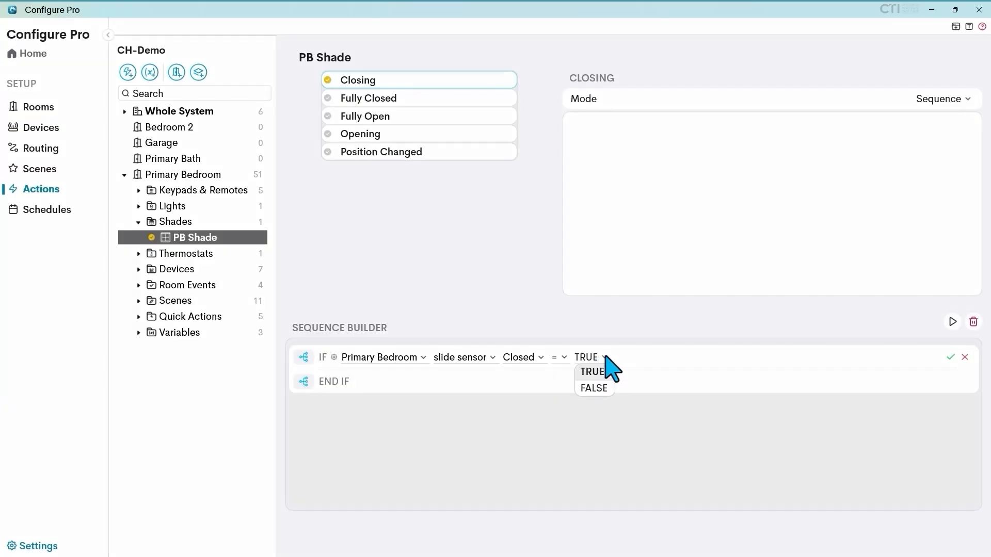
pyautogui.click(593, 390)
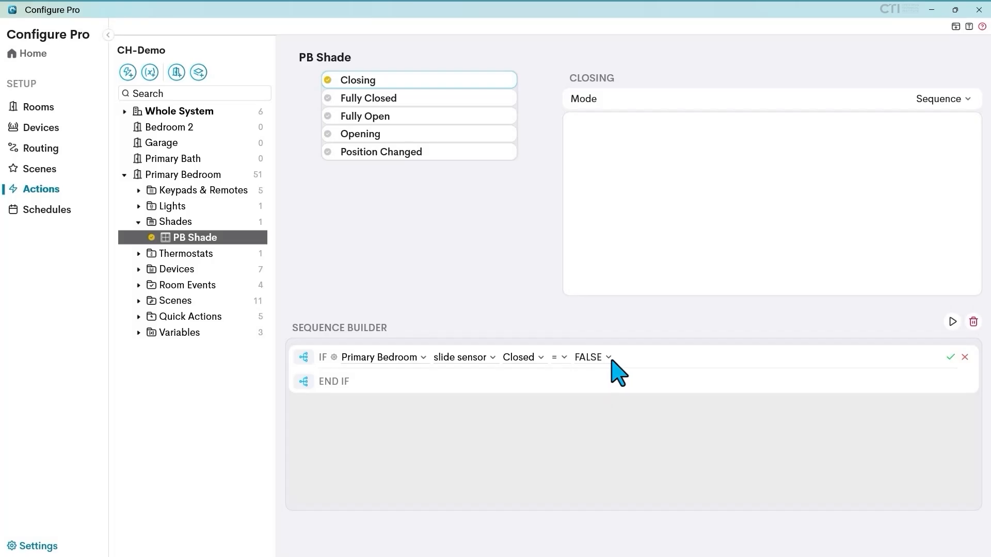
pyautogui.click(950, 357)
# Confirm the IF condition and add an action inside it that performs Stop on the Primary Bedroom's PB Shade.
pyautogui.click(951, 357)
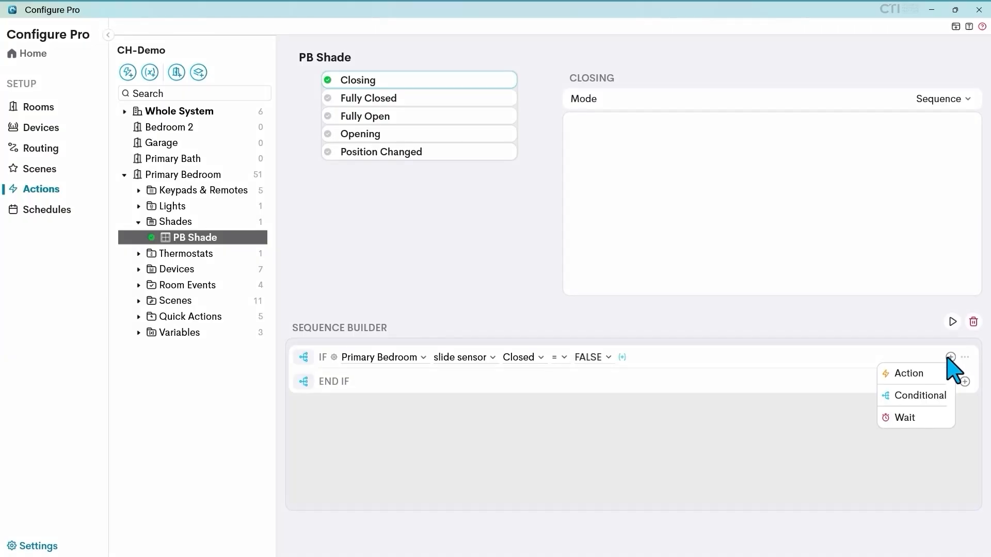
pyautogui.click(903, 374)
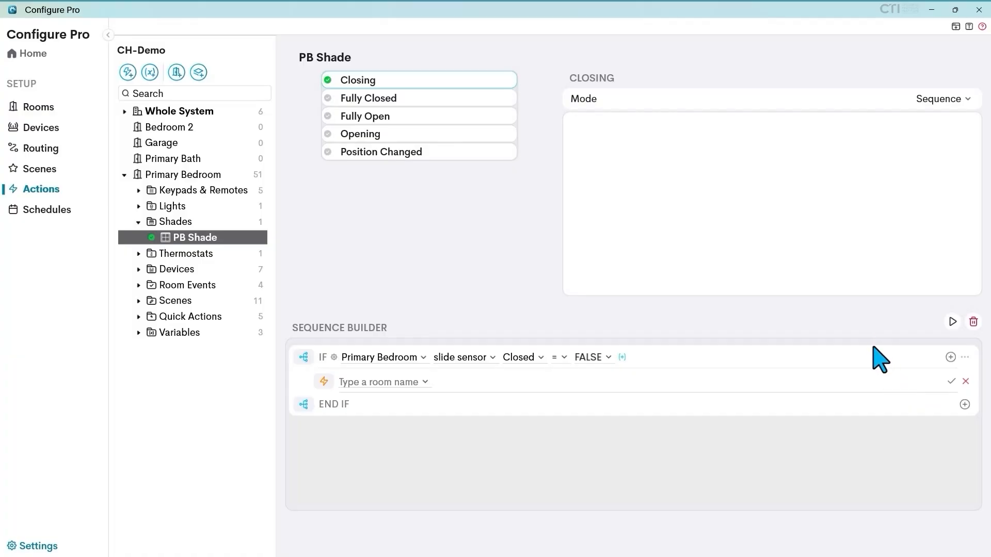
pyautogui.click(424, 382)
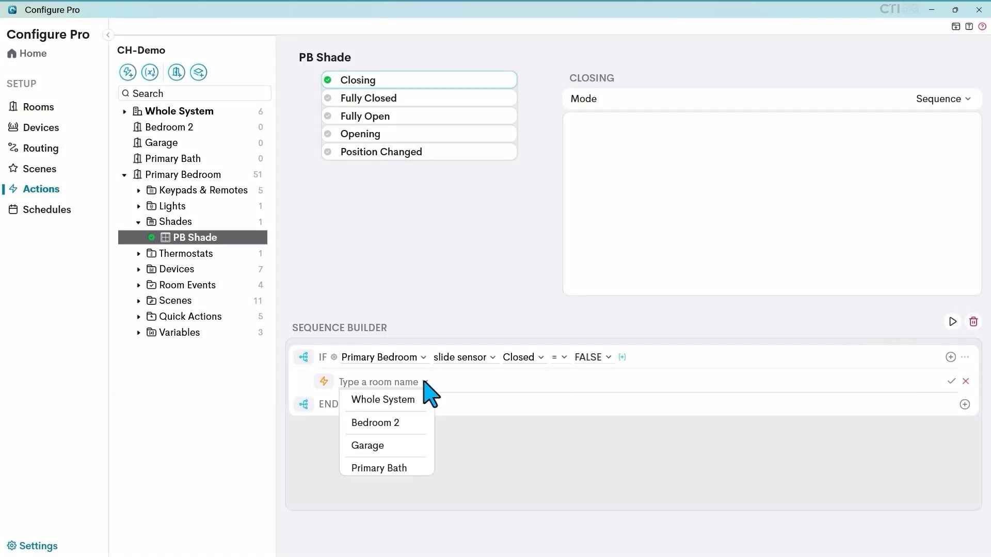
pyautogui.scroll(-1, 404, 467)
pyautogui.click(405, 462)
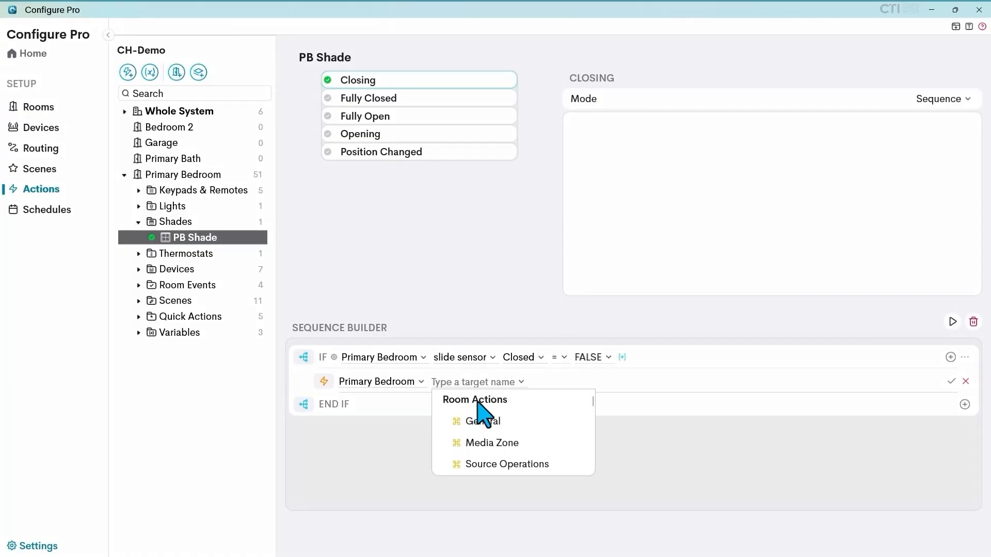
pyautogui.scroll(-3, 477, 403)
pyautogui.scroll(-1, 478, 406)
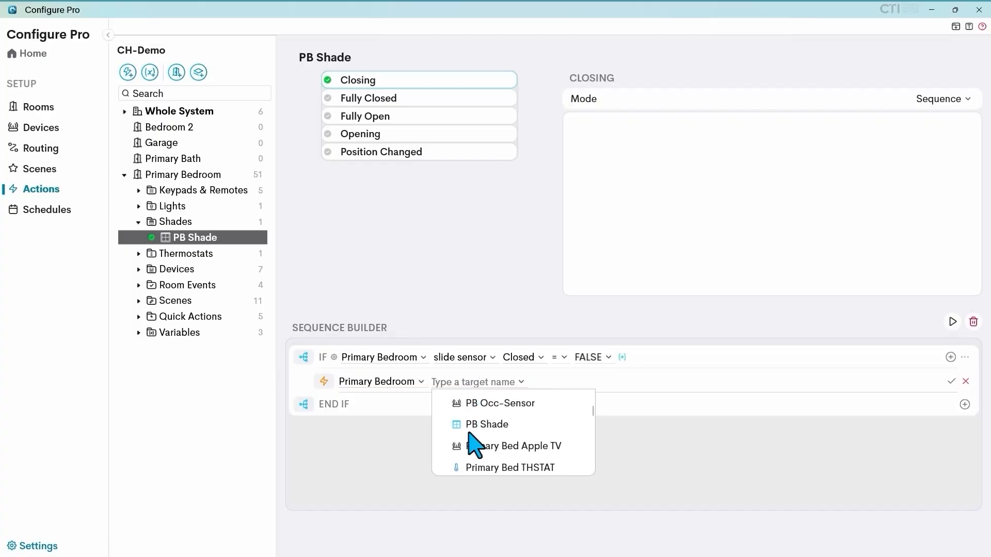
pyautogui.click(468, 425)
pyautogui.scroll(-2, 532, 436)
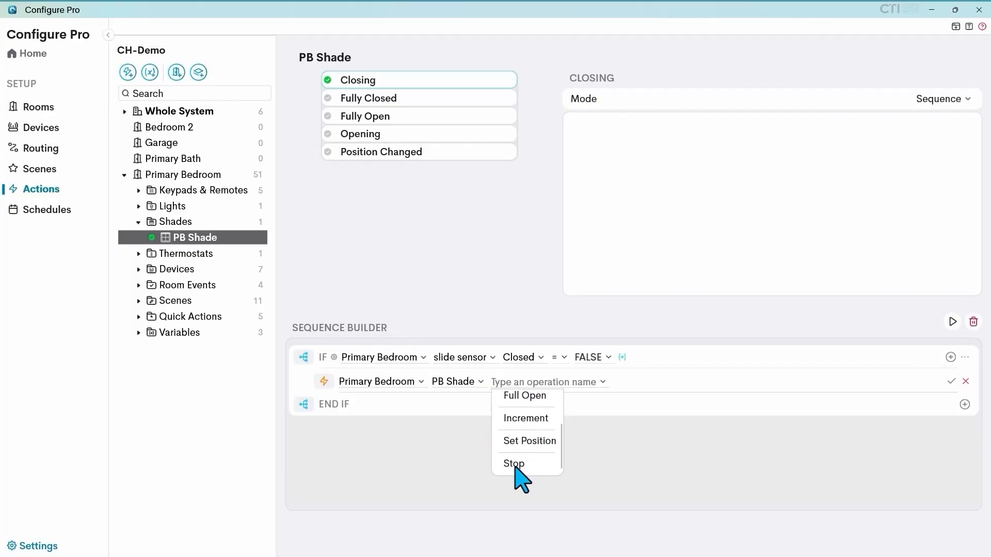
pyautogui.click(514, 464)
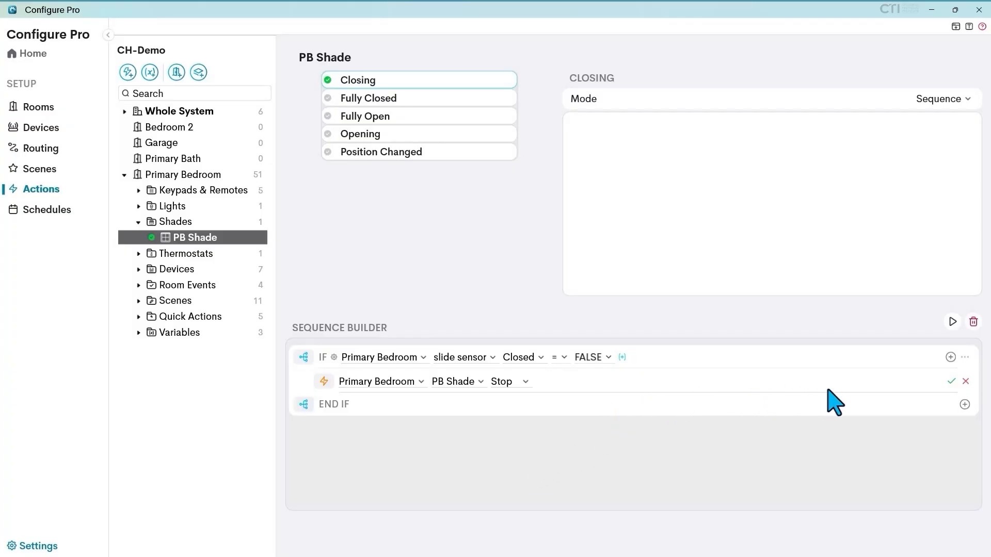
pyautogui.click(951, 381)
# Add a second action in the IF block that sets the Primary Bedroom's Sliding Door variable to OPEN.
pyautogui.click(951, 381)
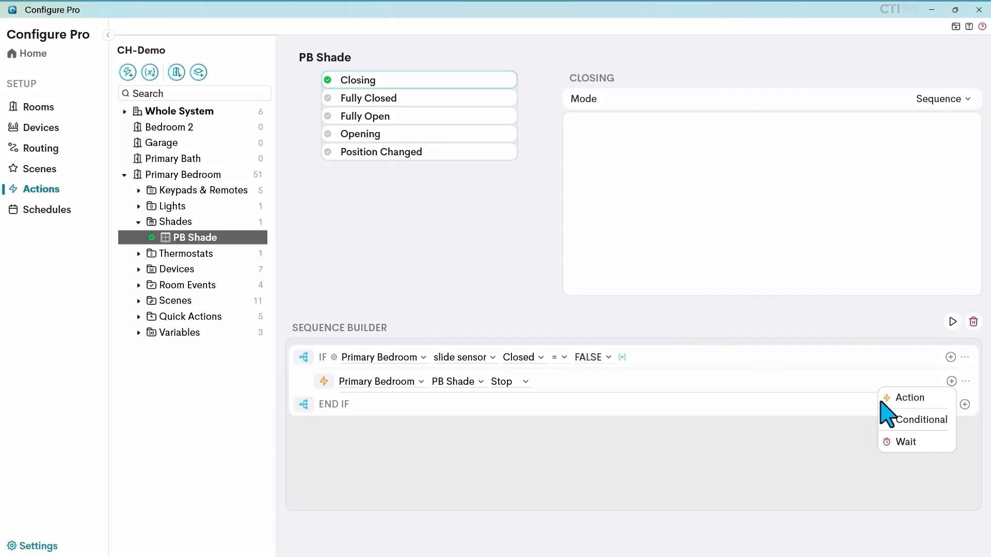
pyautogui.click(896, 400)
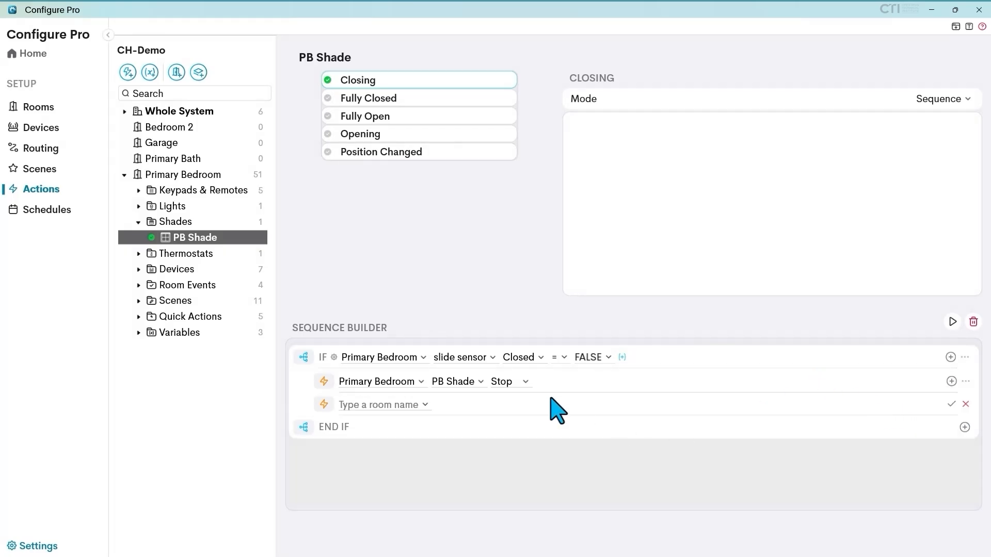
pyautogui.click(426, 405)
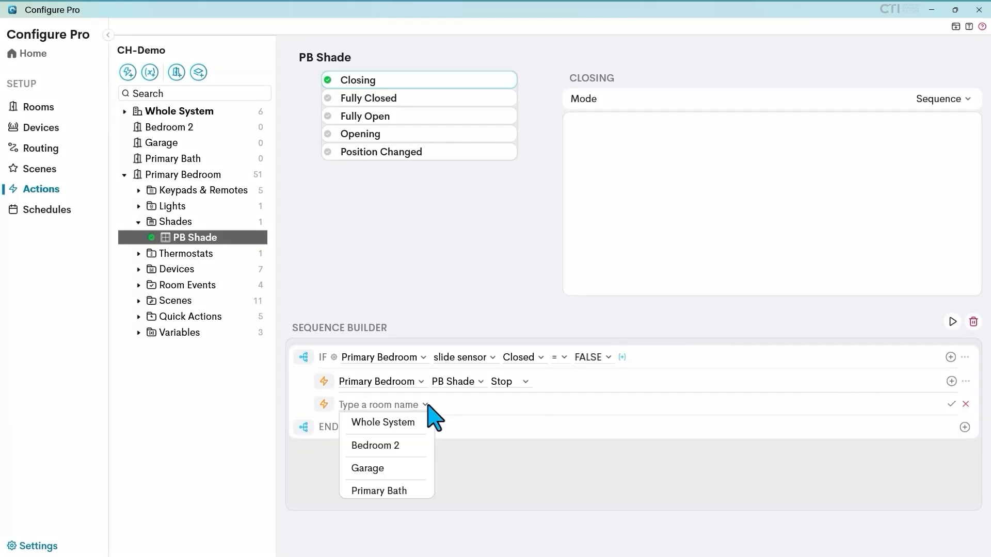
pyautogui.scroll(-1, 419, 467)
pyautogui.click(399, 484)
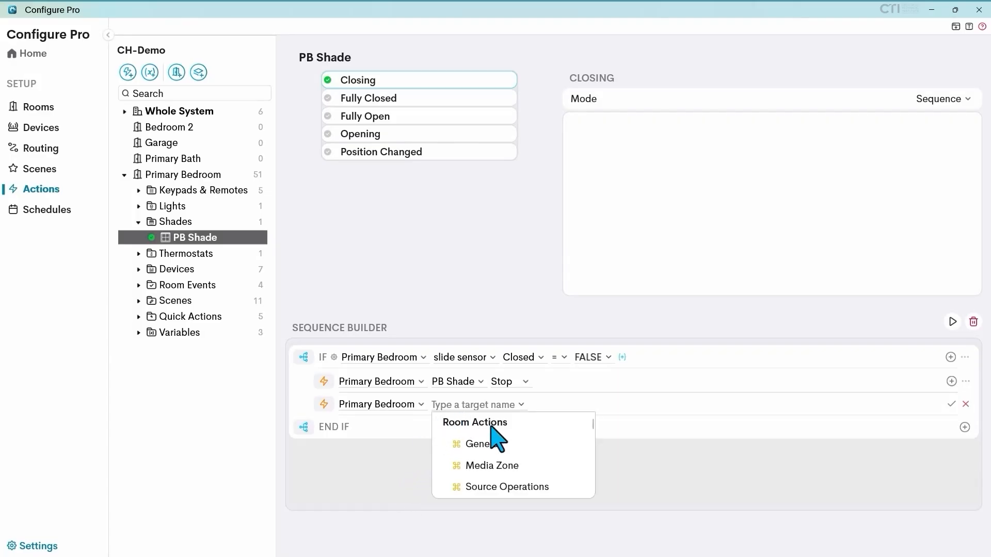
pyautogui.scroll(-5, 511, 464)
pyautogui.scroll(-6, 549, 488)
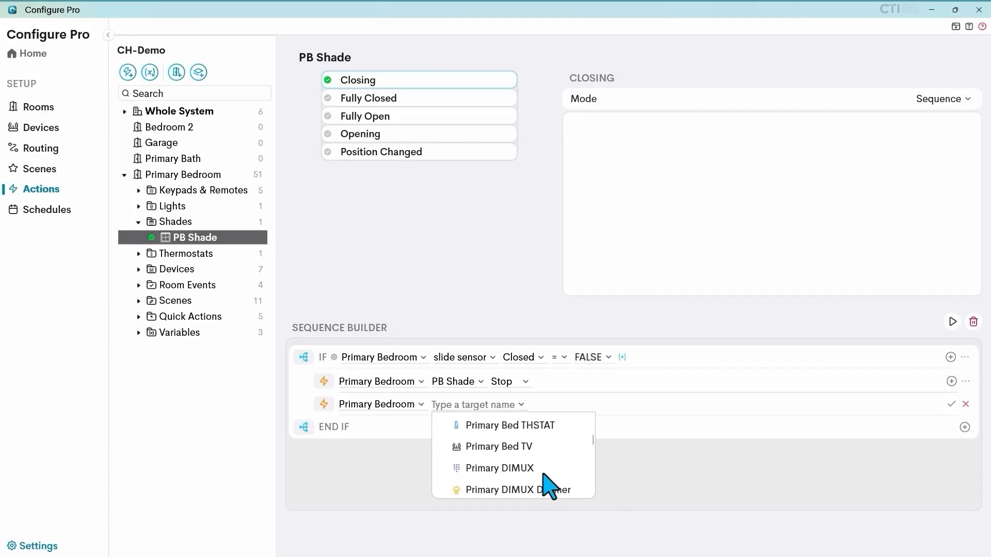
pyautogui.scroll(-6, 550, 488)
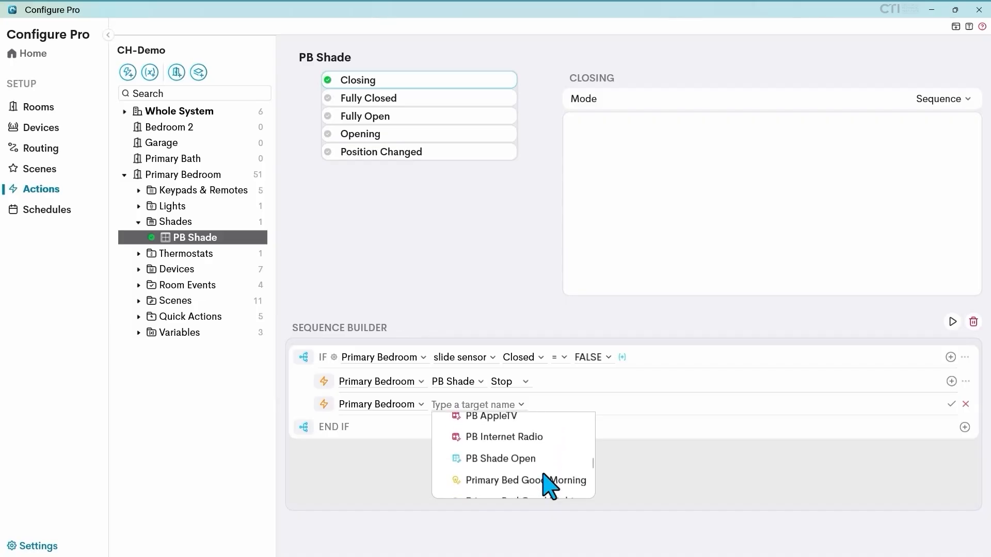
pyautogui.scroll(-6, 549, 488)
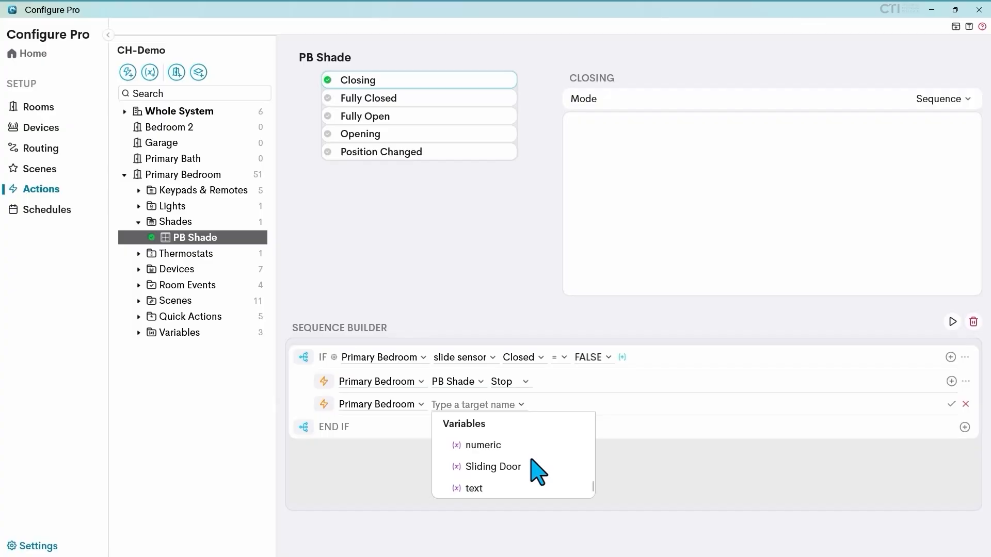
pyautogui.click(475, 469)
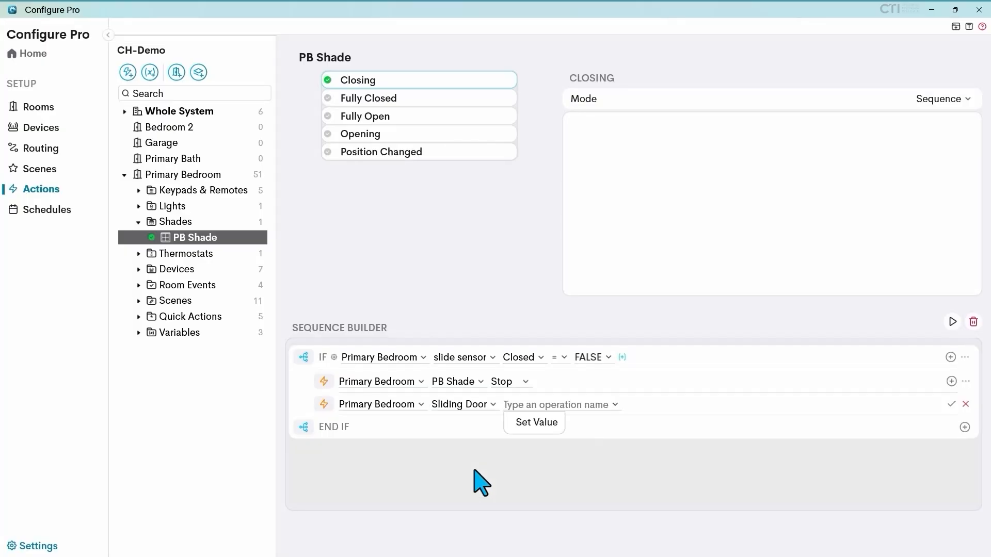
pyautogui.click(537, 423)
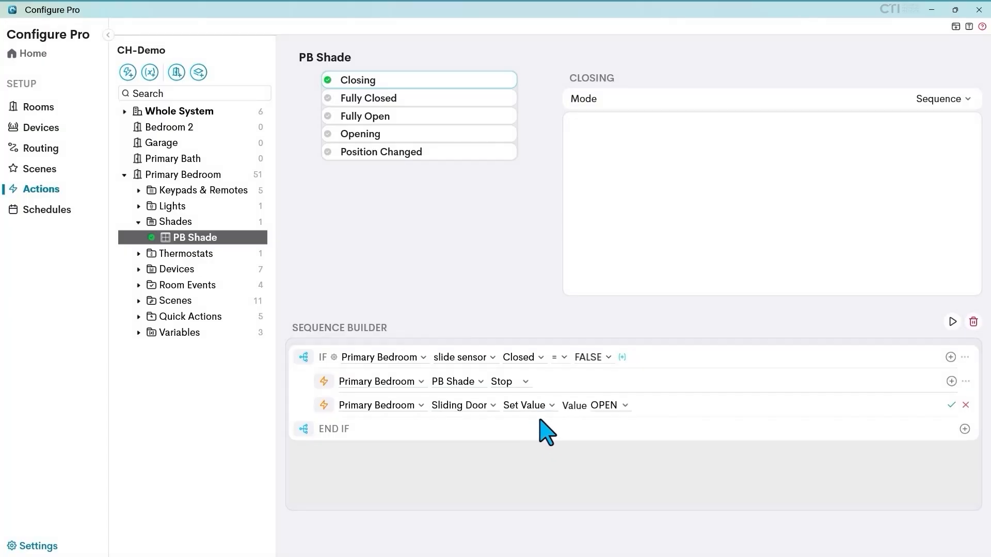
pyautogui.click(625, 406)
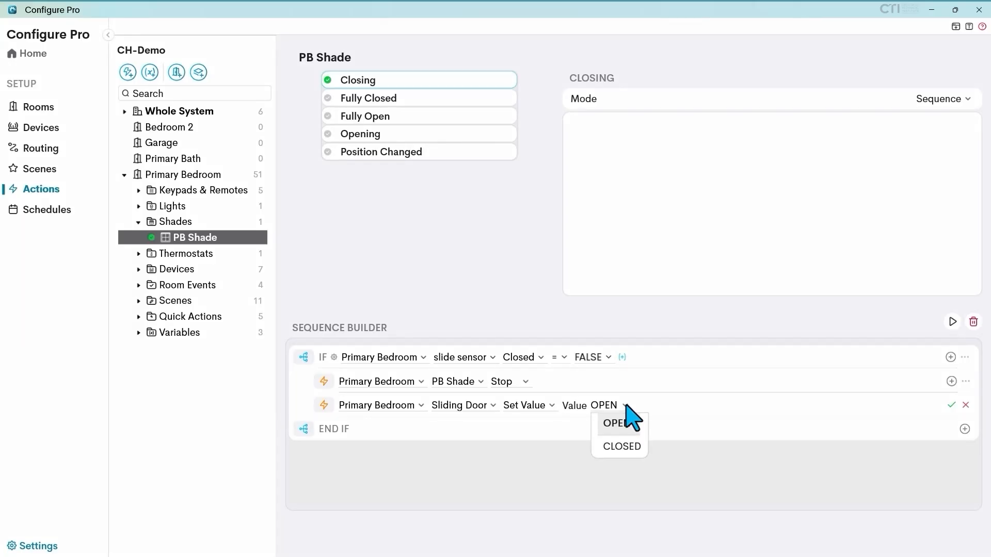
pyautogui.click(626, 406)
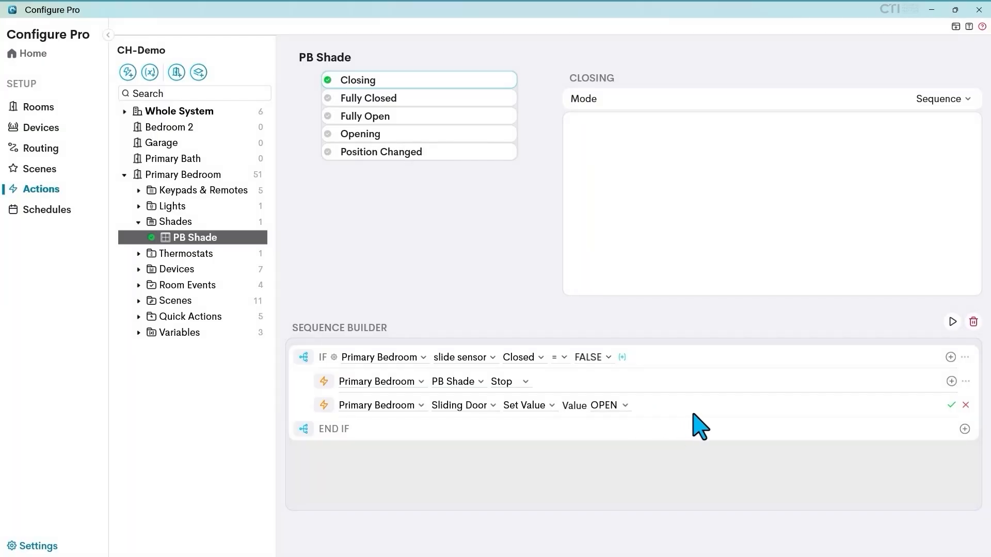
pyautogui.click(951, 406)
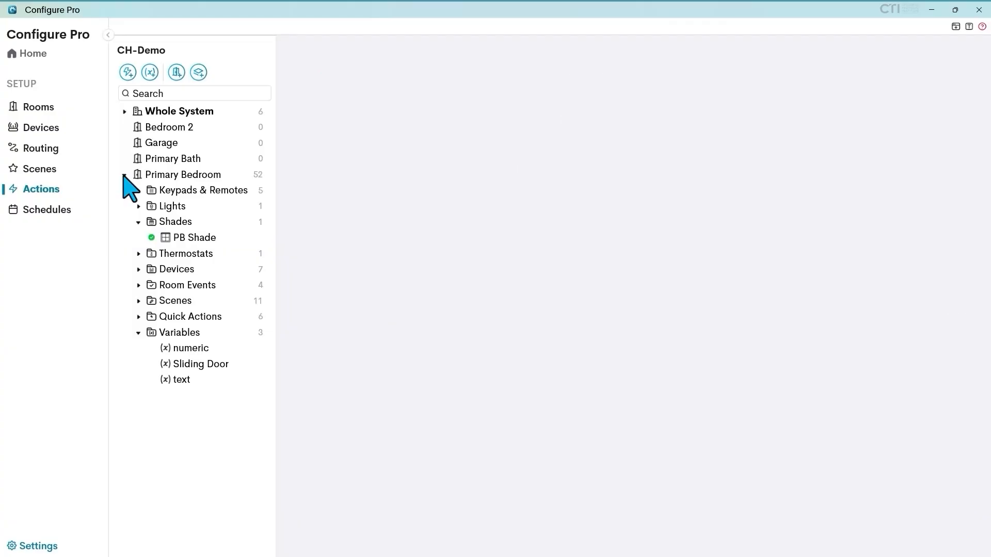
# Add a quick action named "IF ELSE" assigned to the Primary Bedroom and set its mode to Sequence.
pyautogui.click(127, 73)
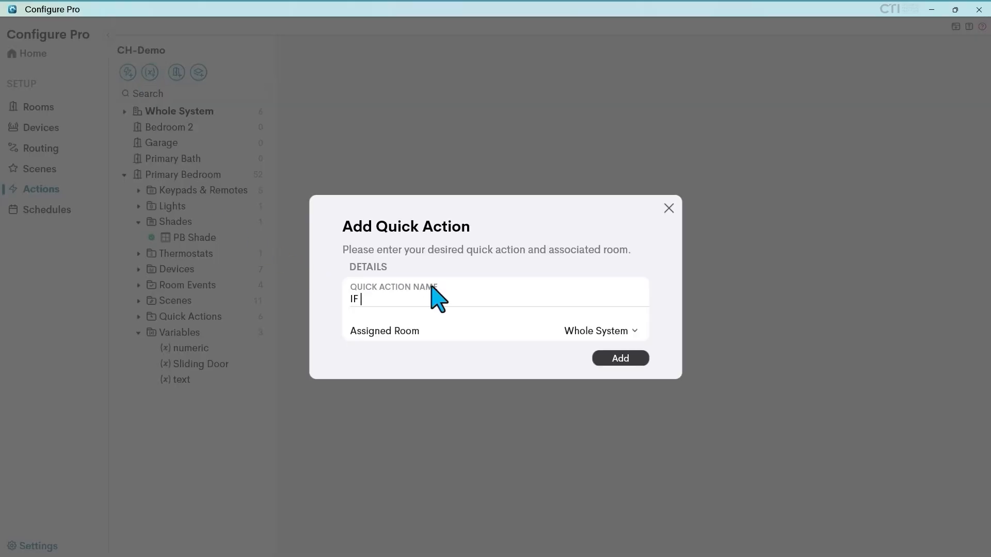
pyautogui.click(636, 331)
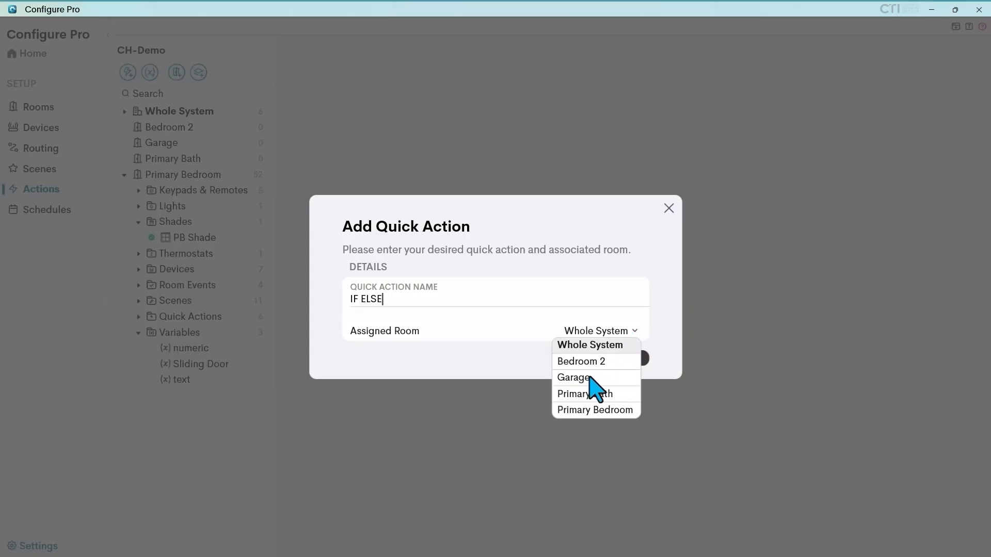
pyautogui.click(573, 411)
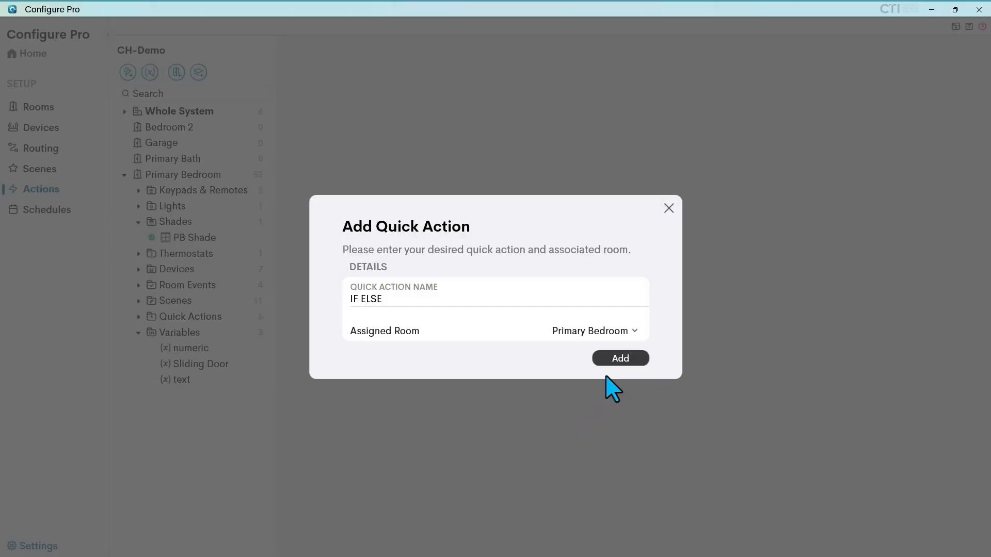
pyautogui.click(621, 359)
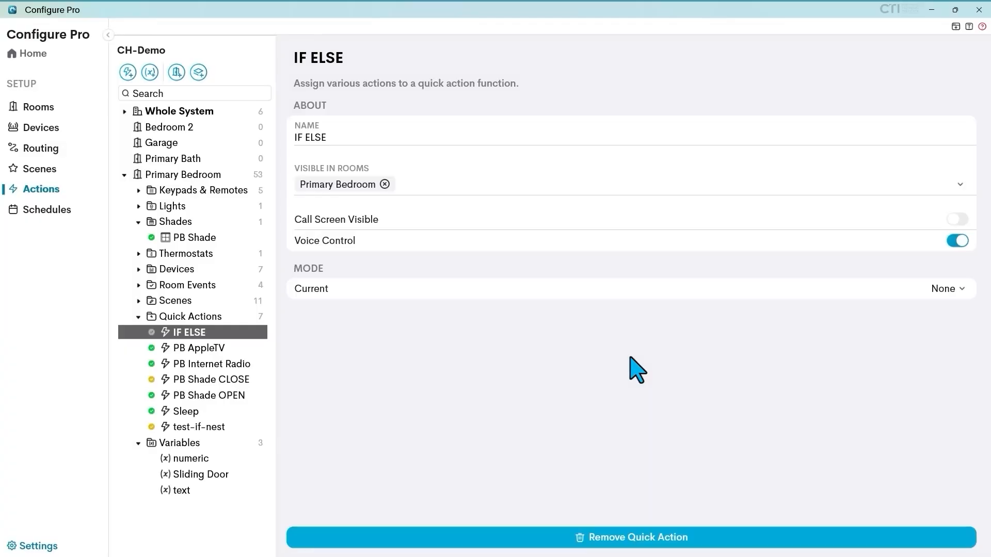
pyautogui.click(954, 295)
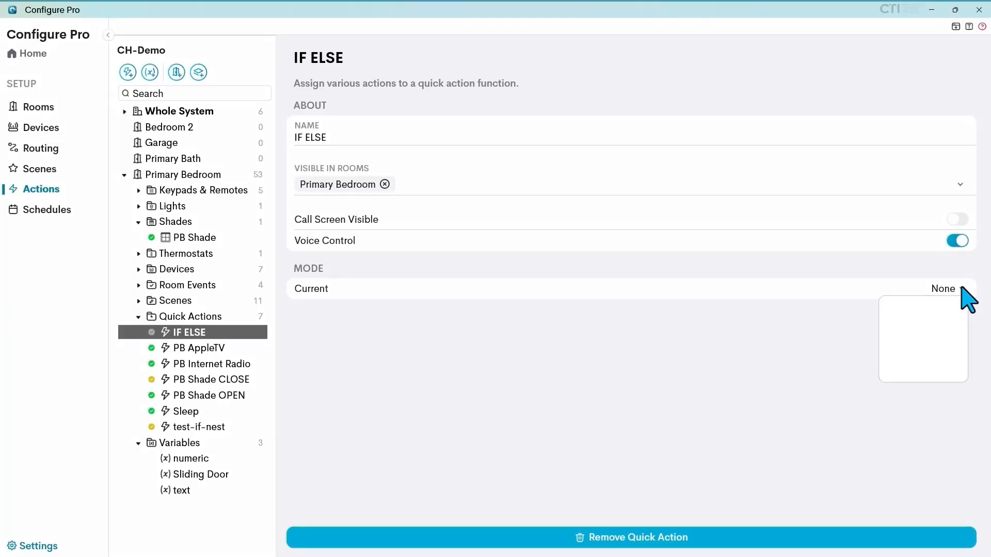
pyautogui.scroll(-1, 919, 356)
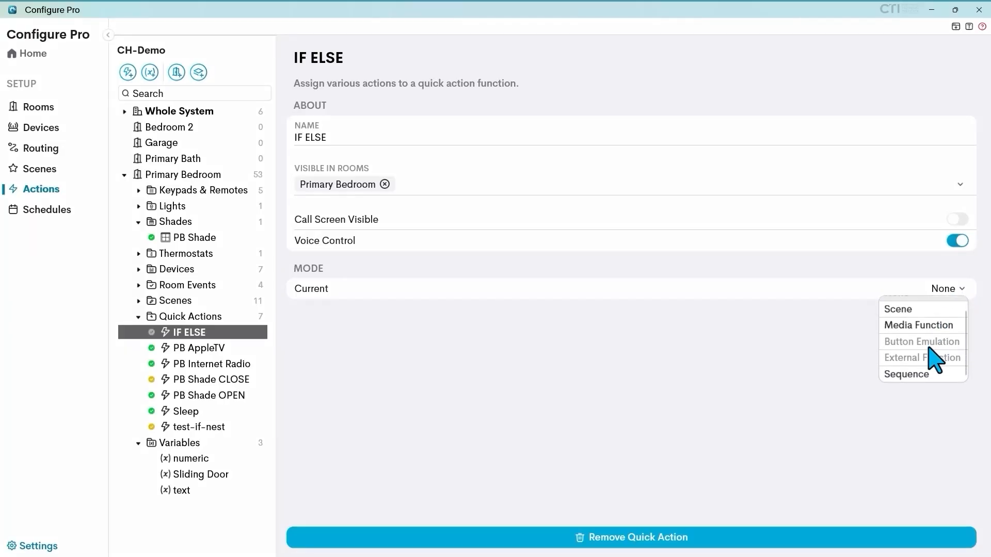
pyautogui.click(900, 375)
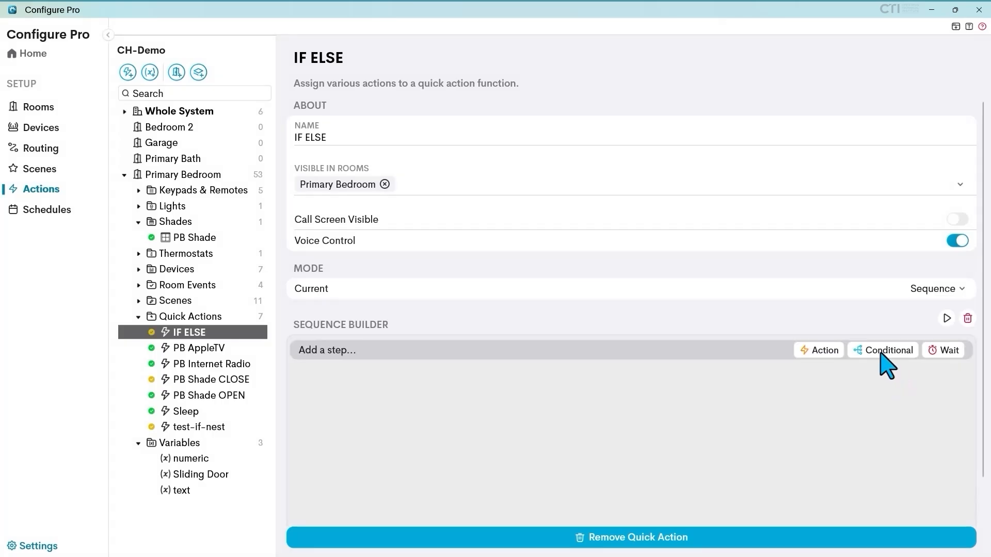
# Add an IF condition to the IF ELSE sequence that tests whether the Primary Bedroom slide sensor's Closed state equals TRUE.
pyautogui.click(887, 356)
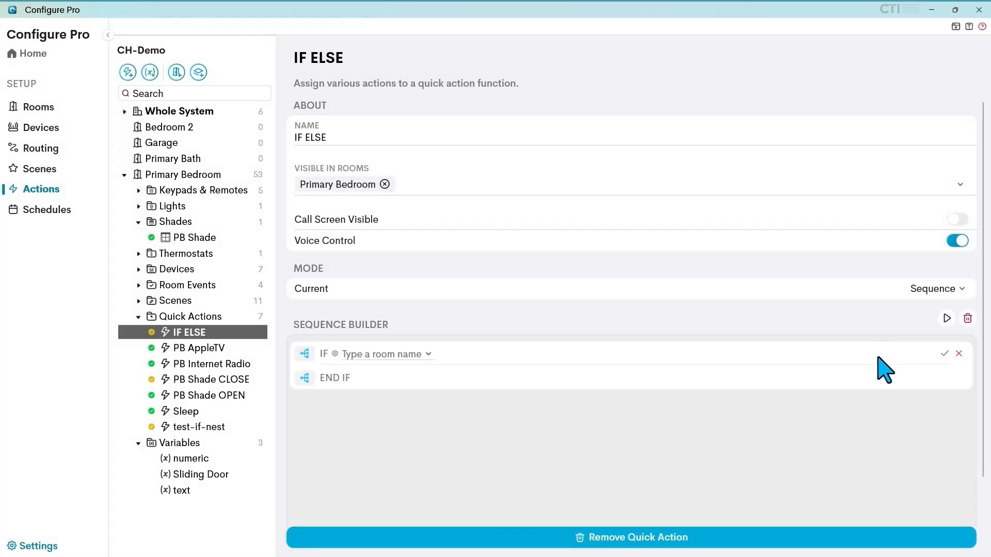
pyautogui.click(430, 355)
pyautogui.scroll(-1, 402, 433)
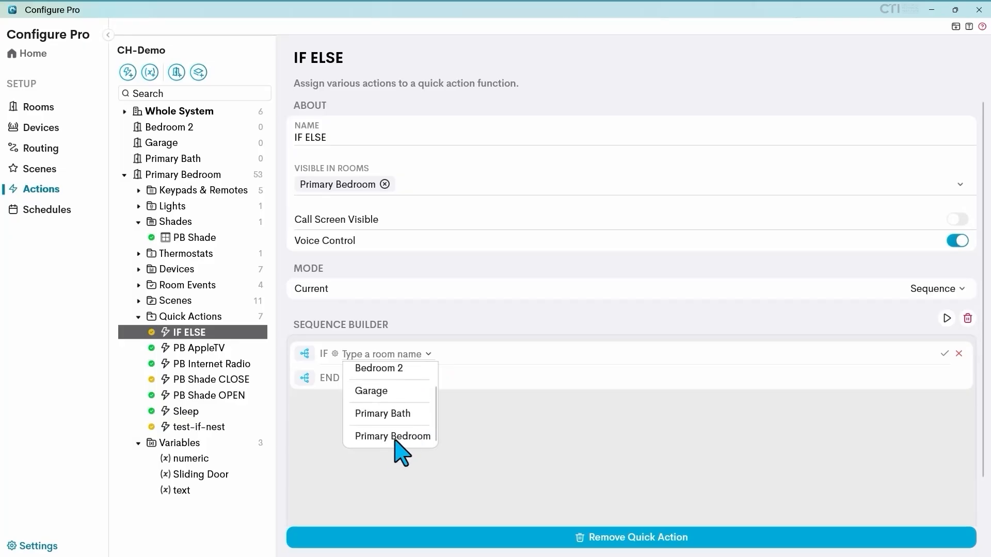
pyautogui.click(392, 436)
pyautogui.click(514, 353)
pyautogui.scroll(-1, 485, 431)
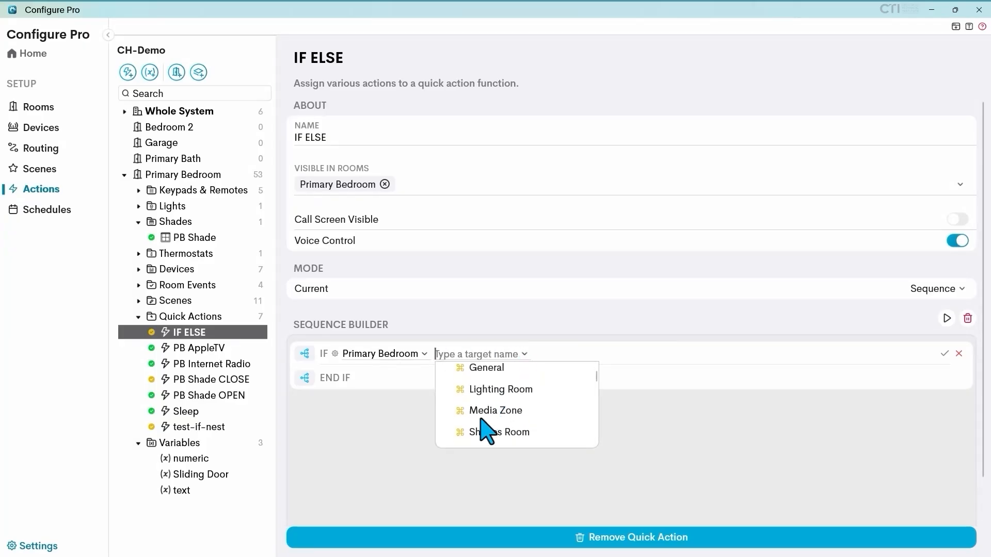
pyautogui.scroll(-6, 485, 431)
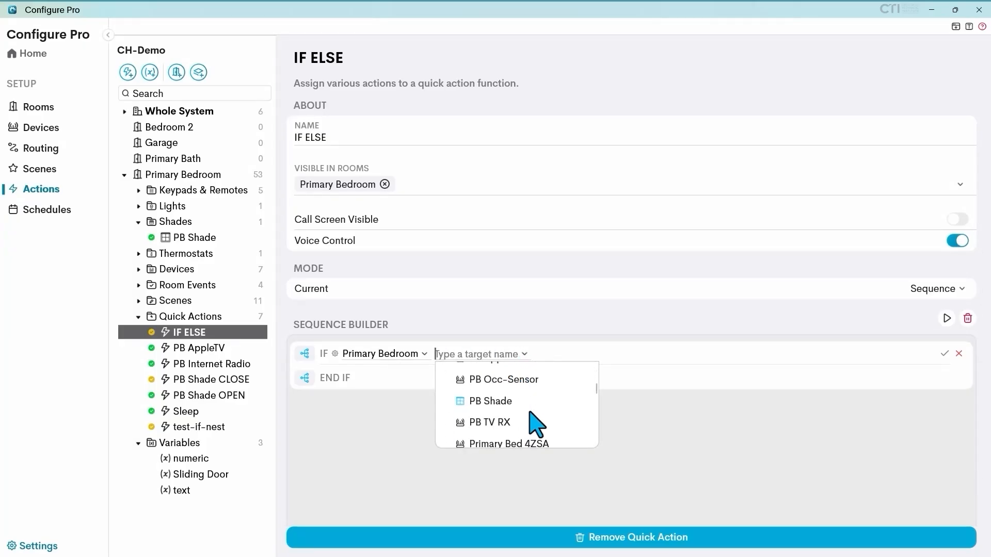
pyautogui.scroll(-5, 531, 417)
pyautogui.click(504, 398)
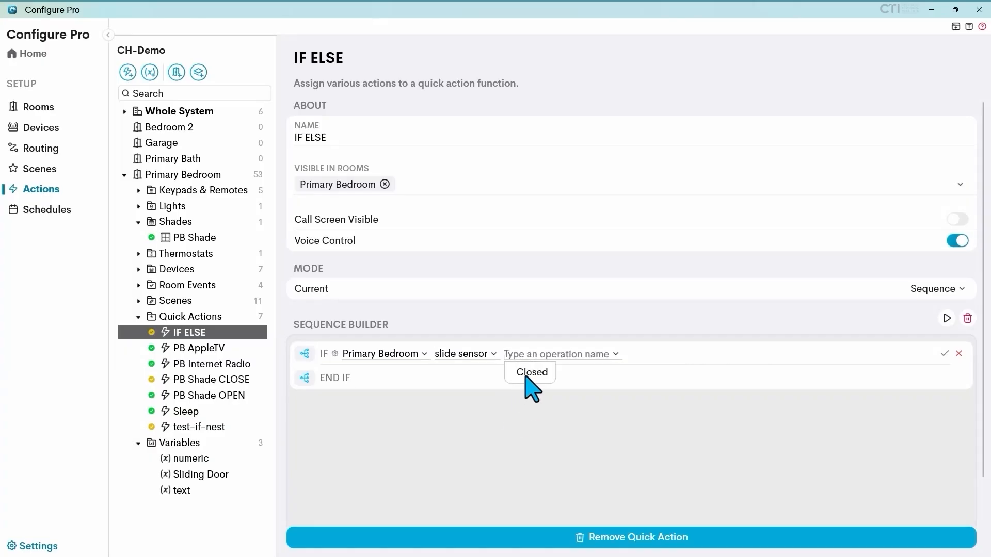
pyautogui.click(531, 373)
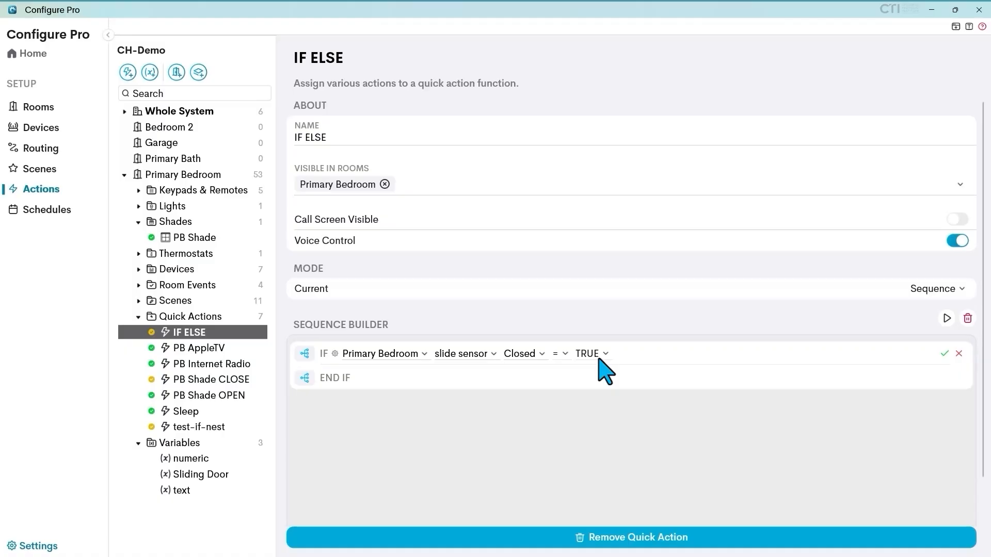
pyautogui.click(944, 354)
# Confirm the IF condition and add an action inside it that sets the Primary Bedroom's Sliding Door variable to CLOSED.
pyautogui.click(944, 354)
pyautogui.click(898, 368)
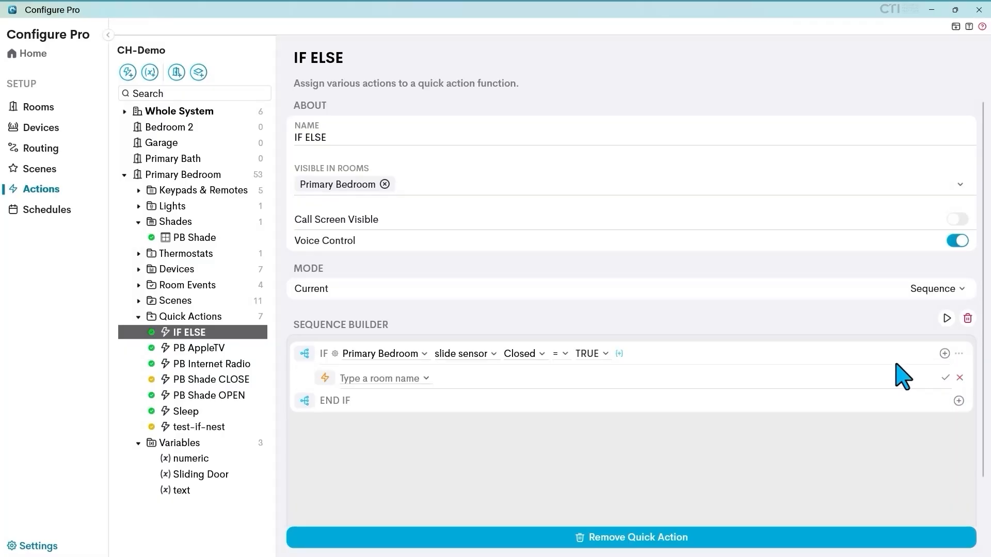
pyautogui.click(424, 380)
pyautogui.scroll(-1, 392, 461)
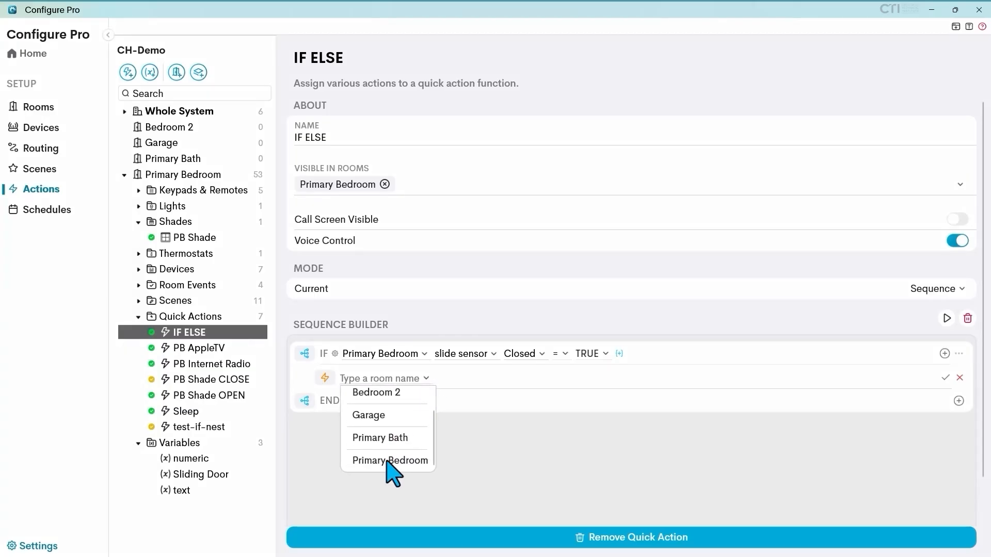
pyautogui.click(393, 461)
pyautogui.click(498, 379)
pyautogui.scroll(-5, 504, 454)
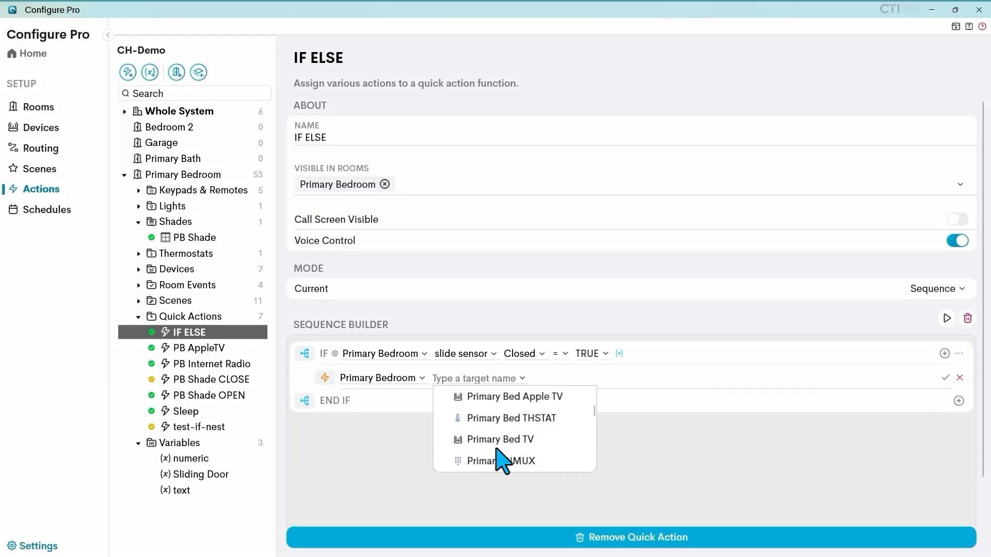
pyautogui.scroll(-10, 501, 460)
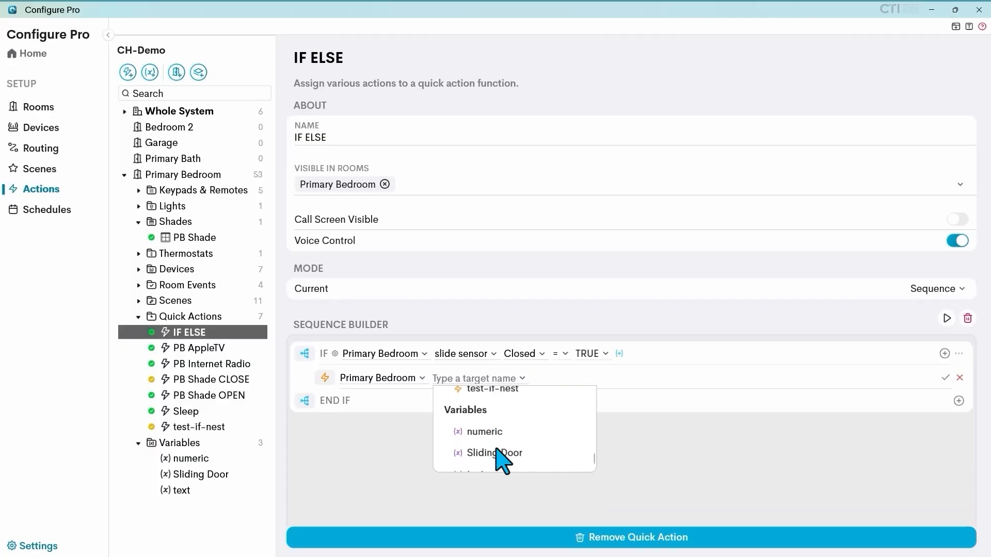
pyautogui.scroll(-1, 501, 461)
pyautogui.click(488, 441)
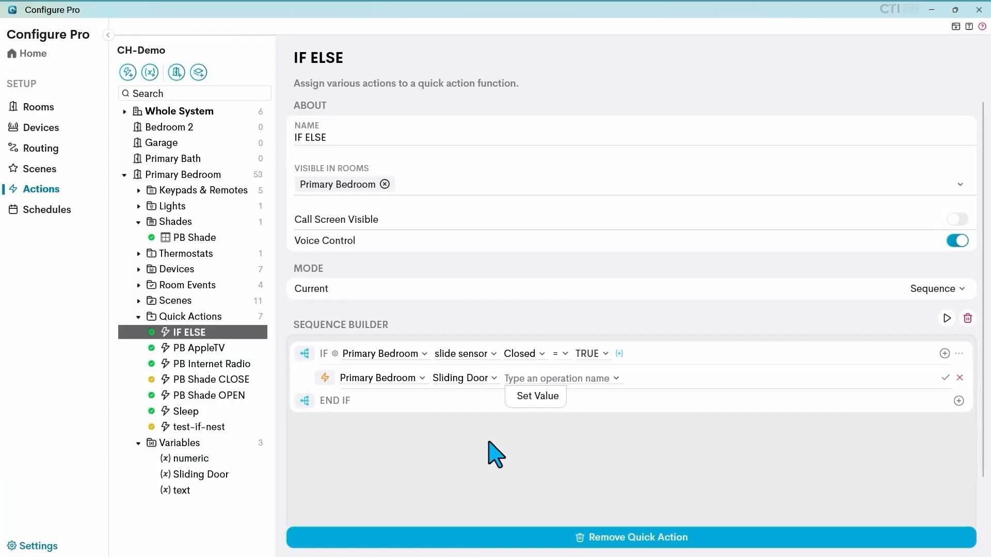
pyautogui.click(538, 400)
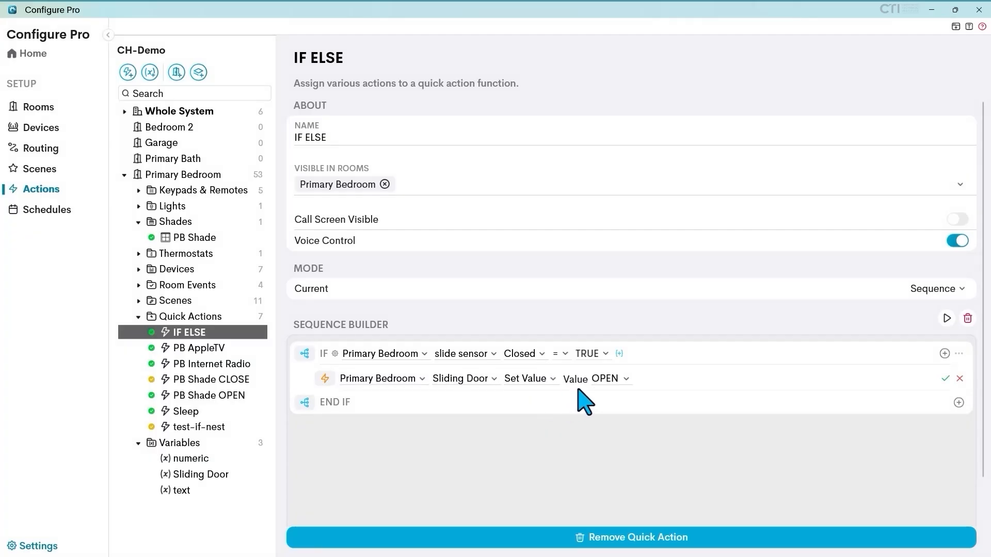
pyautogui.click(625, 379)
pyautogui.click(623, 420)
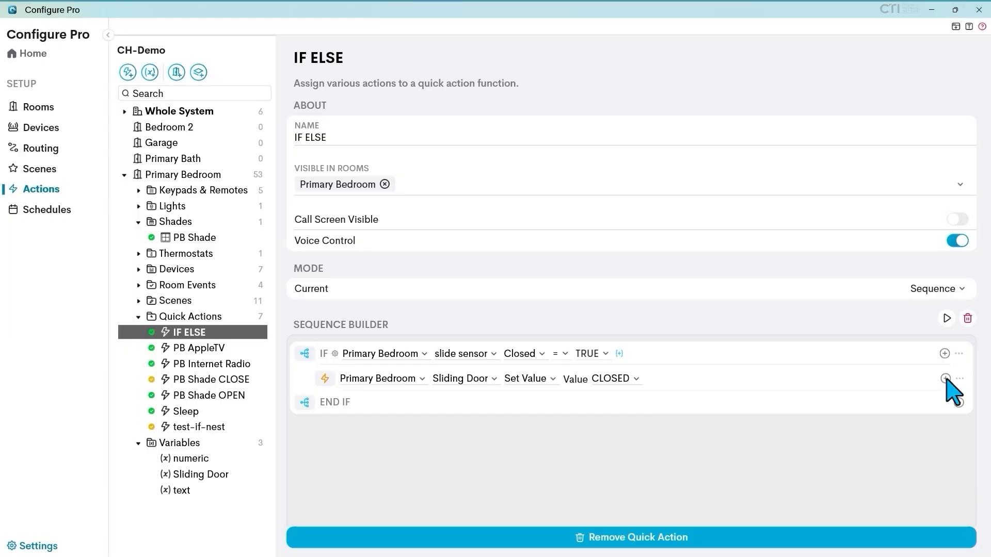
# Add an ELSE branch to the slide sensor IF condition.
pyautogui.click(335, 357)
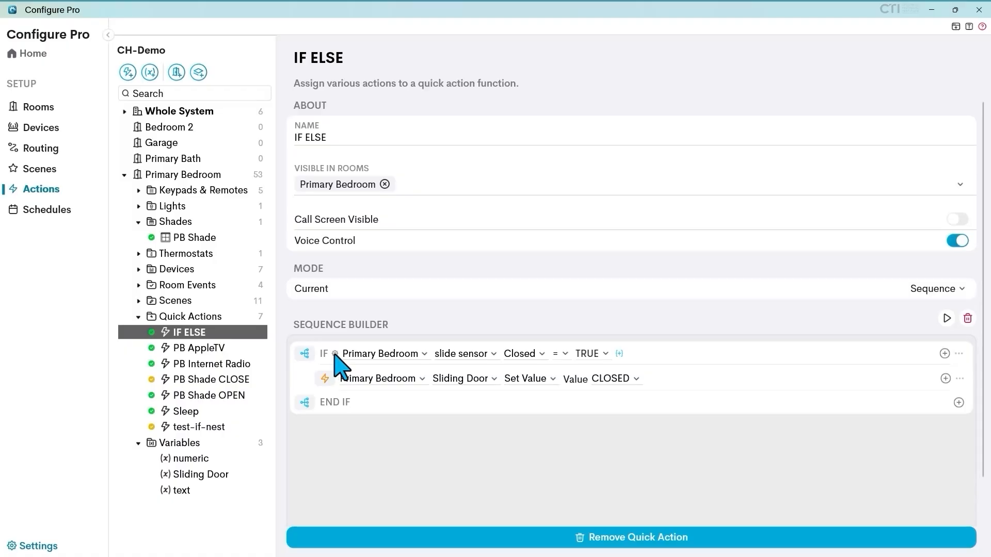
pyautogui.click(335, 357)
pyautogui.click(356, 367)
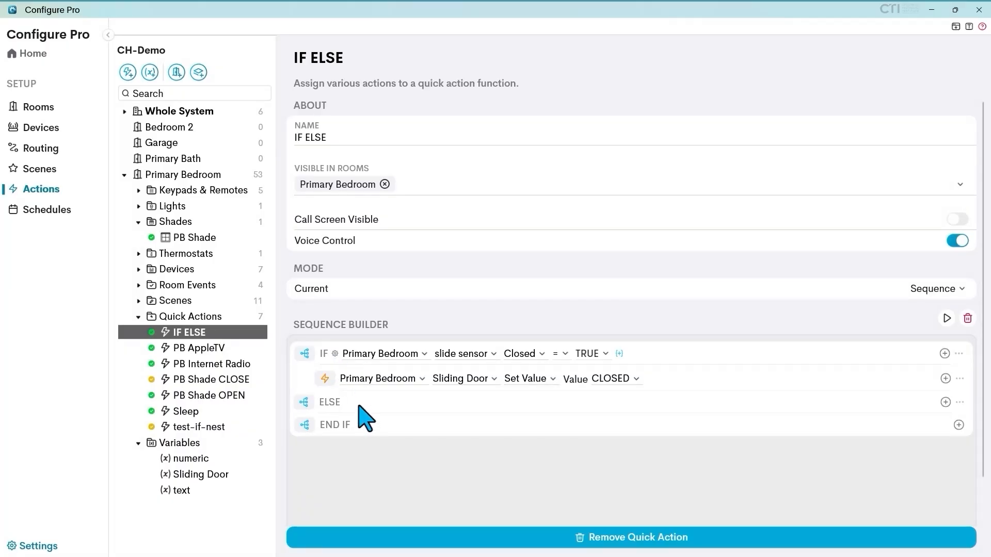
# Add a nested IF condition in the ELSE branch that tests the Primary Bedroom slide sensor's Closed state.
pyautogui.click(945, 402)
pyautogui.click(908, 441)
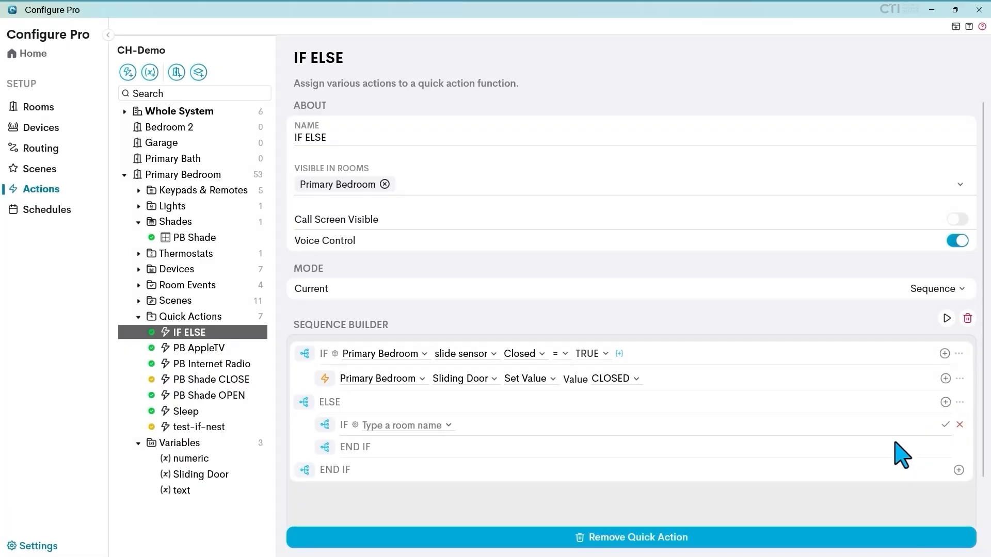
pyautogui.click(443, 428)
pyautogui.scroll(-1, 423, 508)
pyautogui.click(420, 507)
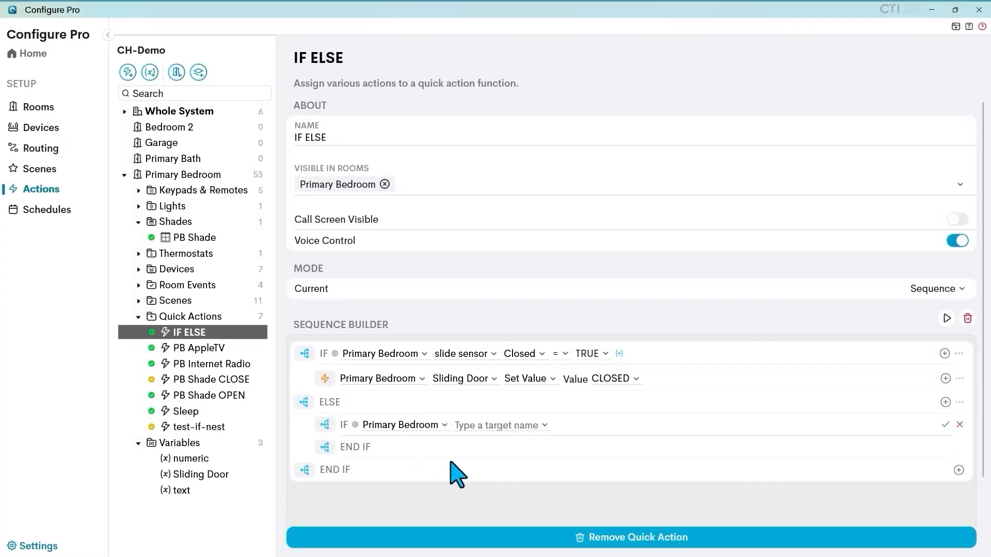
pyautogui.click(545, 427)
pyautogui.click(546, 429)
pyautogui.click(535, 427)
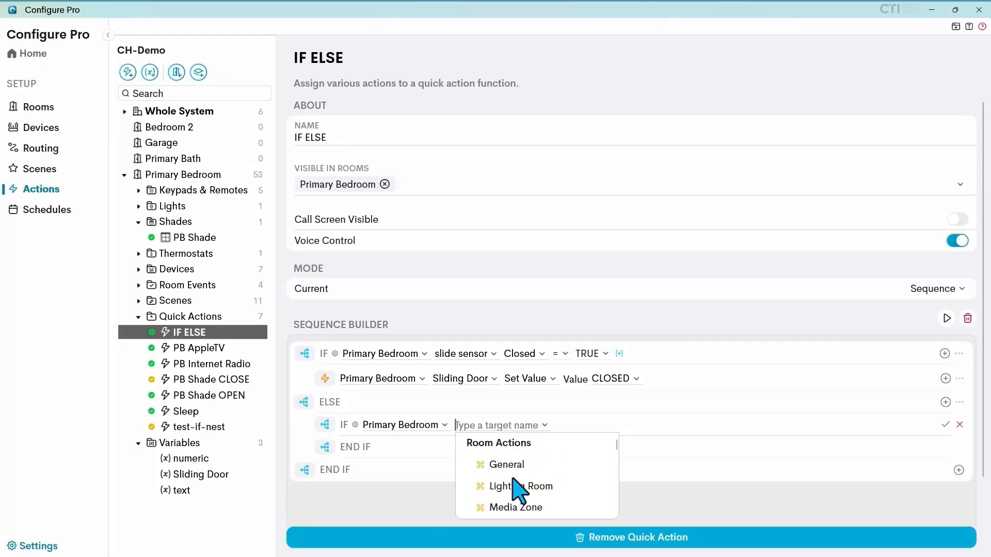
pyautogui.scroll(-6, 516, 482)
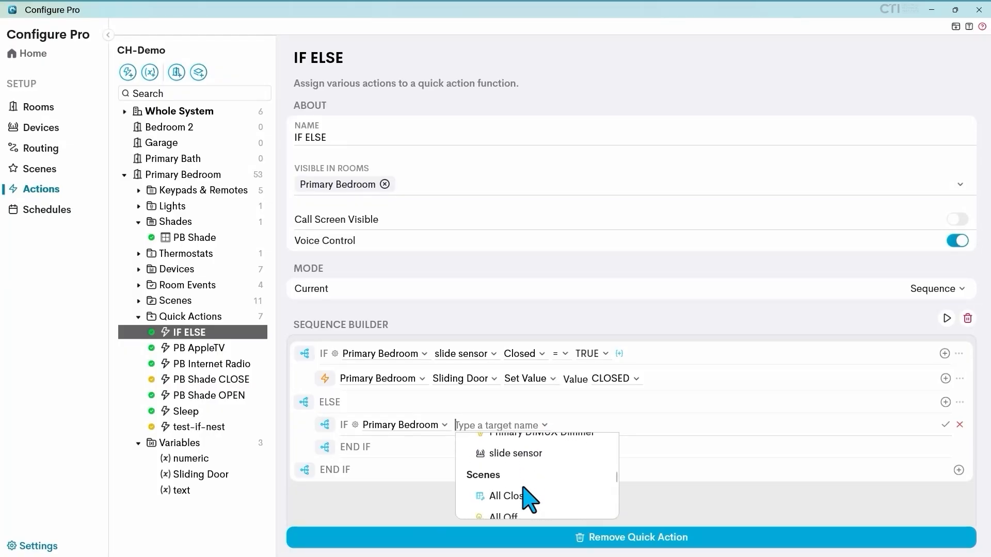
pyautogui.click(517, 453)
pyautogui.click(558, 442)
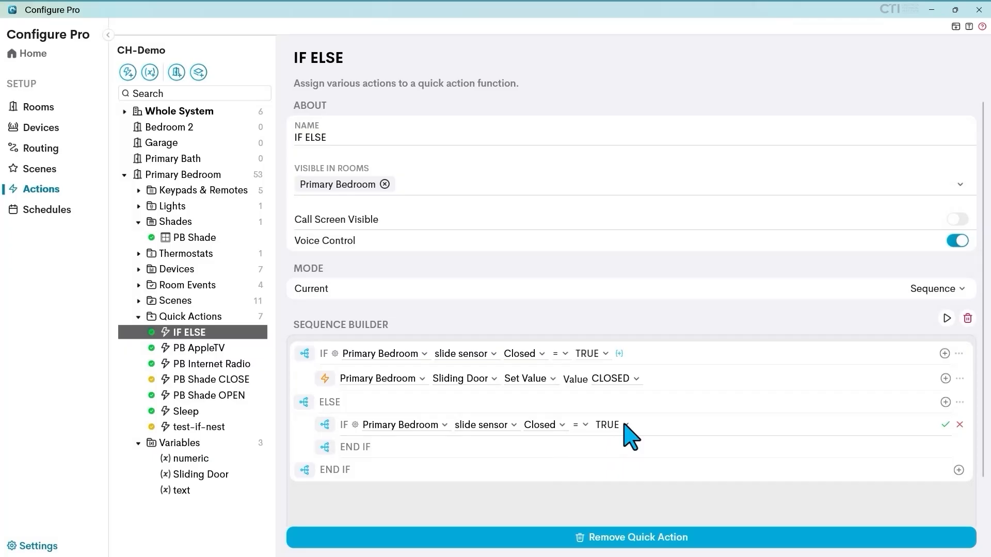
# Set the nested IF condition's comparison value to FALSE and confirm the condition.
pyautogui.click(626, 424)
pyautogui.click(618, 455)
pyautogui.click(946, 424)
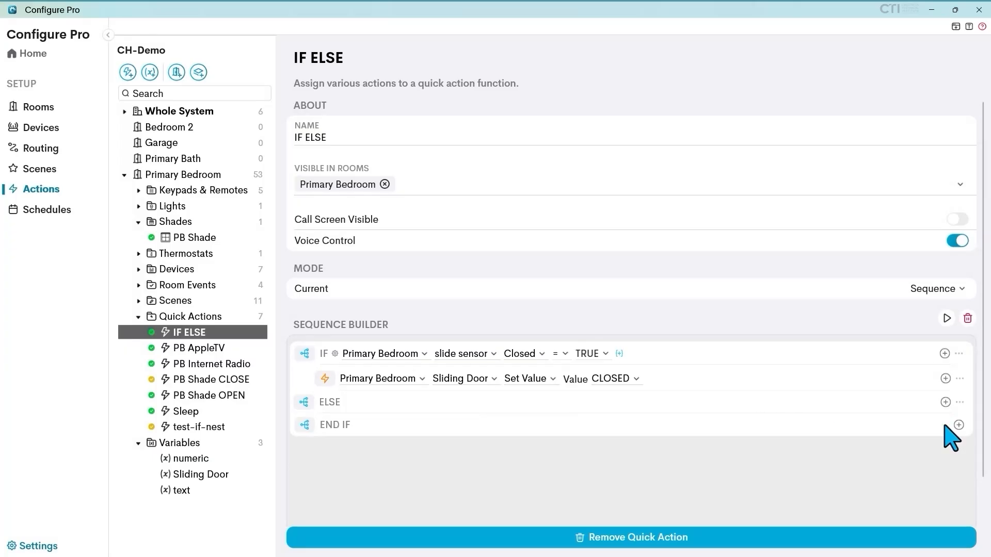
# Add an action in the nested IF block that sets the Primary Bedroom's Sliding Door variable to OPEN.
pyautogui.click(945, 424)
pyautogui.click(902, 439)
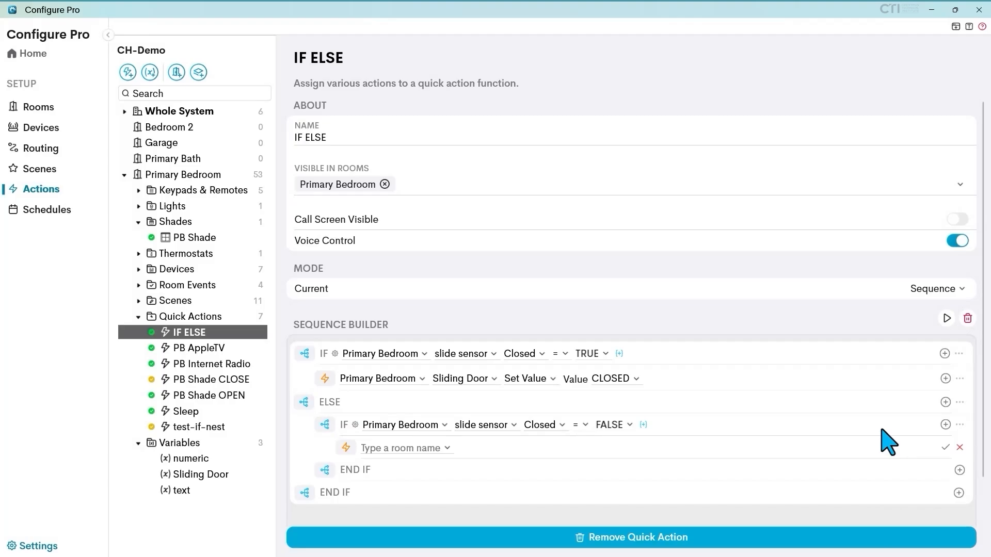
pyautogui.click(445, 449)
pyautogui.scroll(-1, 416, 536)
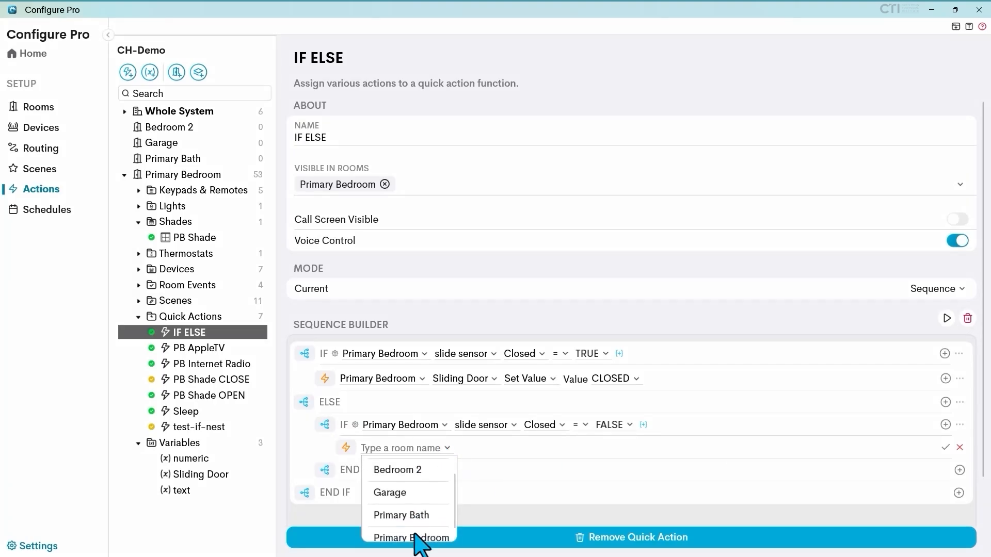
pyautogui.click(414, 534)
pyautogui.click(519, 449)
pyautogui.scroll(-3, 516, 516)
pyautogui.scroll(-8, 511, 511)
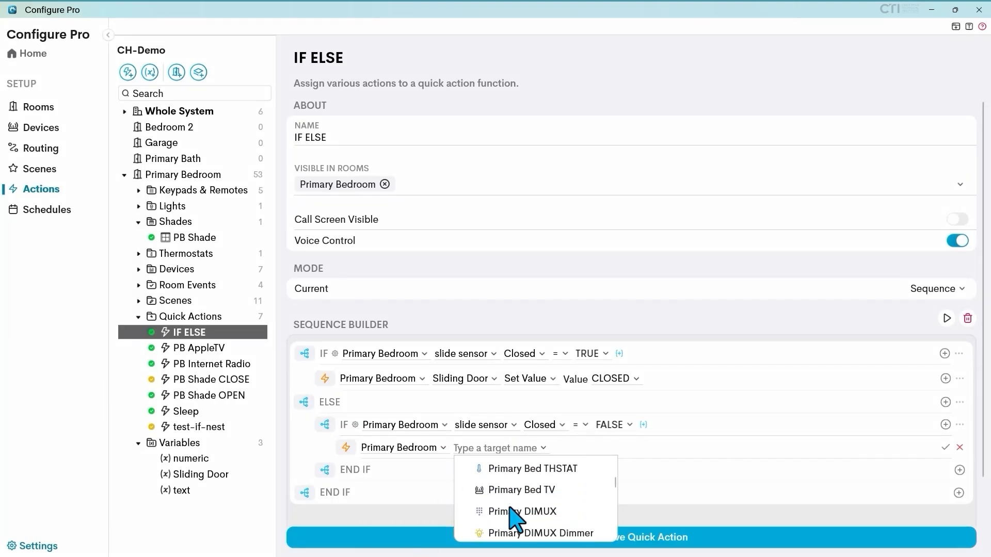
pyautogui.scroll(-3, 510, 516)
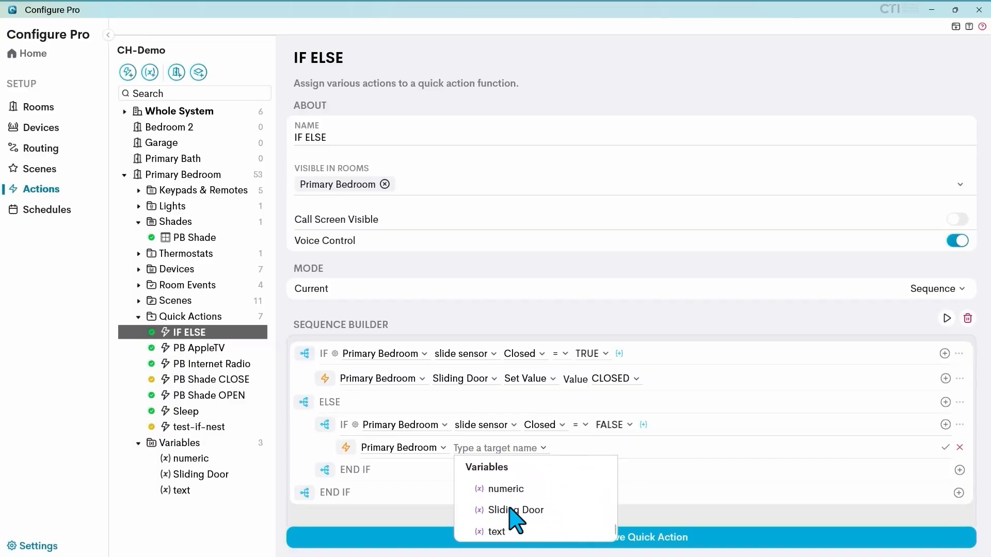
pyautogui.click(510, 512)
pyautogui.click(560, 466)
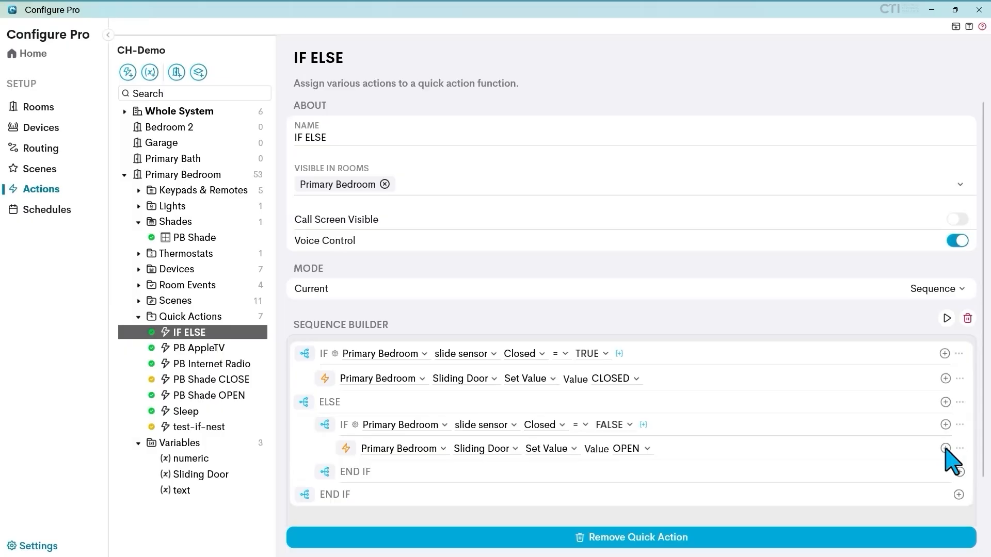
# Add a second action in the nested IF block that performs Stop on the Primary Bedroom's PB Shade.
pyautogui.click(946, 448)
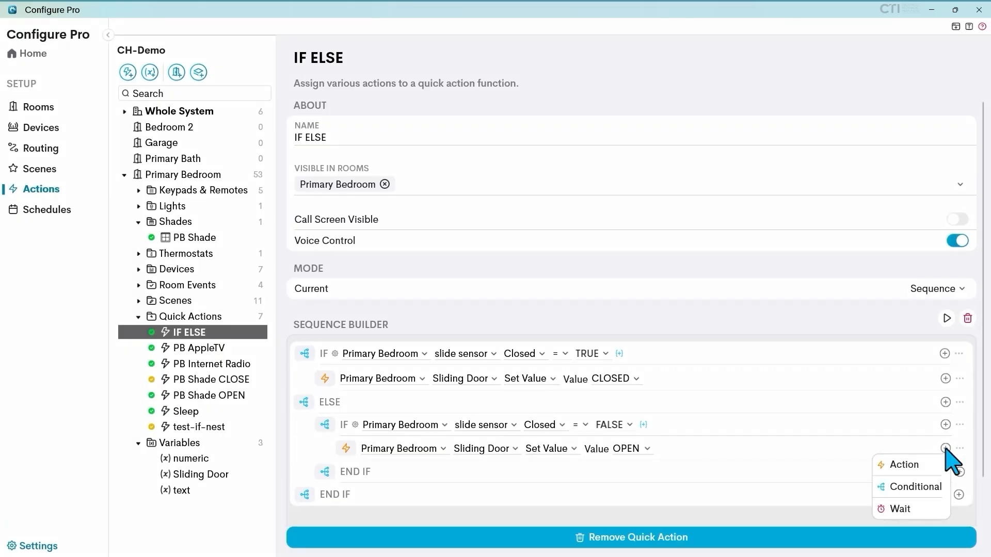
pyautogui.click(903, 465)
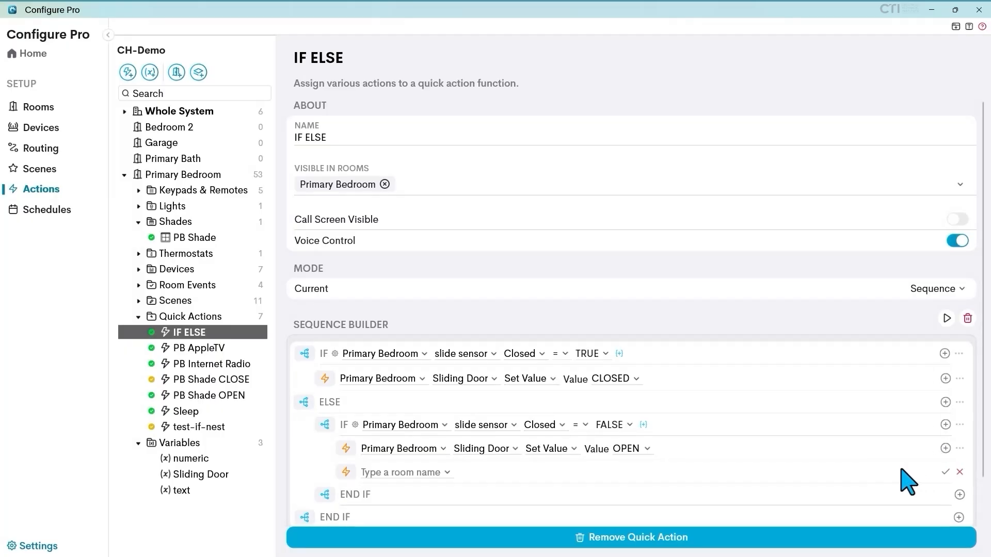
pyautogui.click(444, 473)
pyautogui.scroll(-1, 431, 456)
pyautogui.click(425, 450)
pyautogui.click(505, 470)
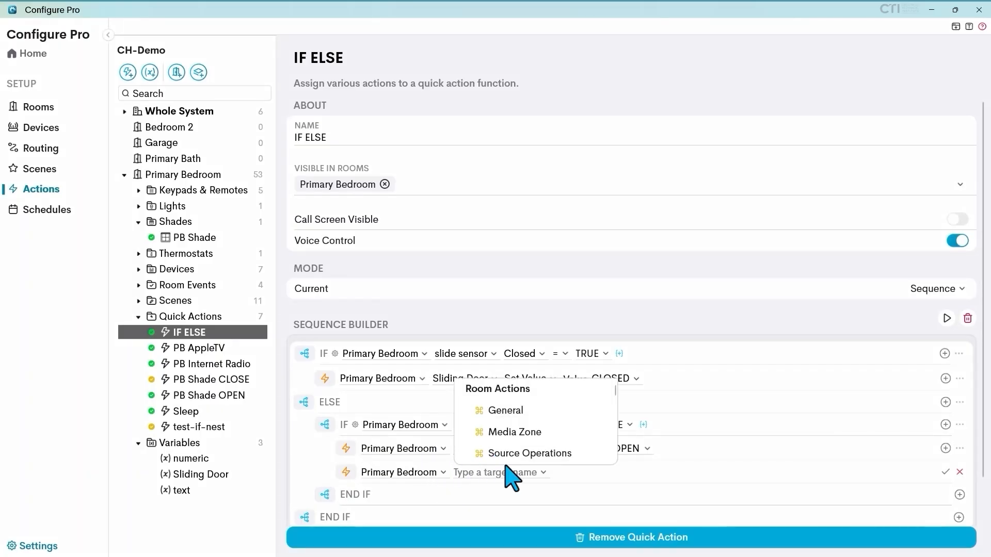
pyautogui.scroll(-3, 531, 413)
pyautogui.scroll(1, 511, 425)
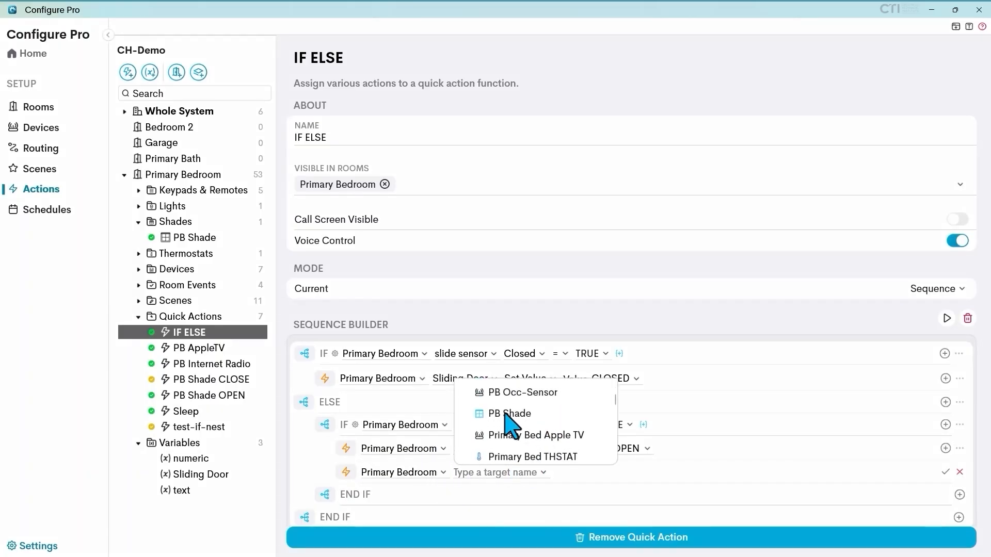
pyautogui.click(507, 424)
pyautogui.scroll(-1, 568, 460)
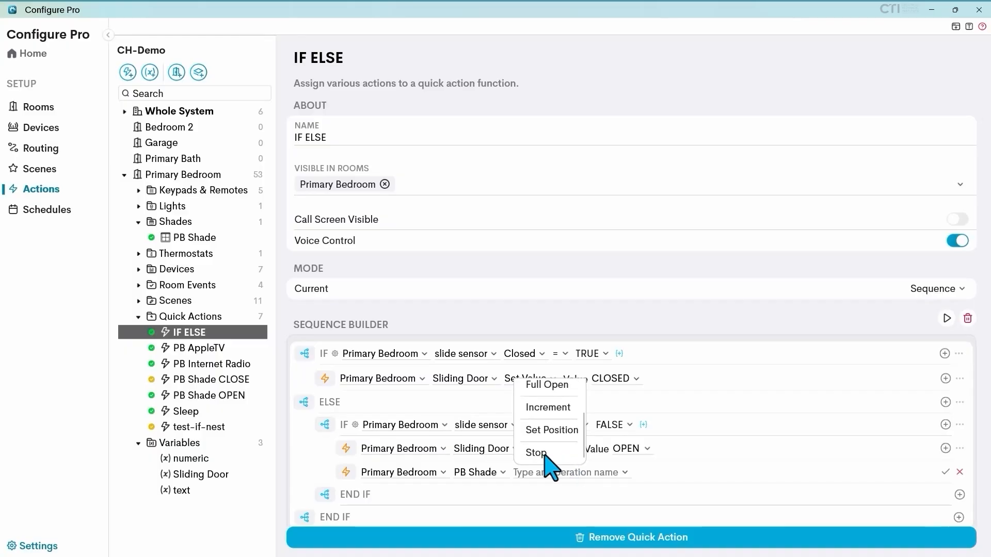
pyautogui.click(536, 453)
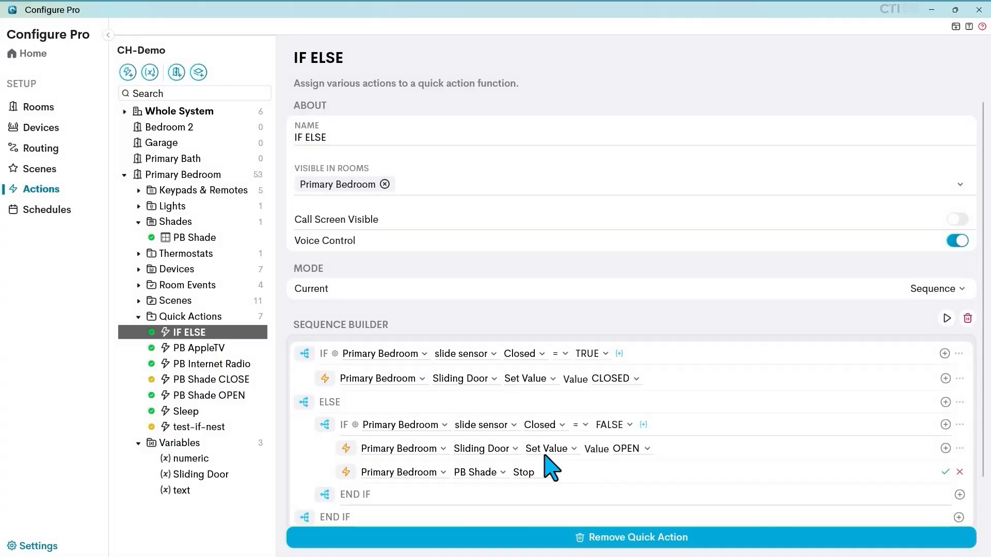
pyautogui.click(945, 473)
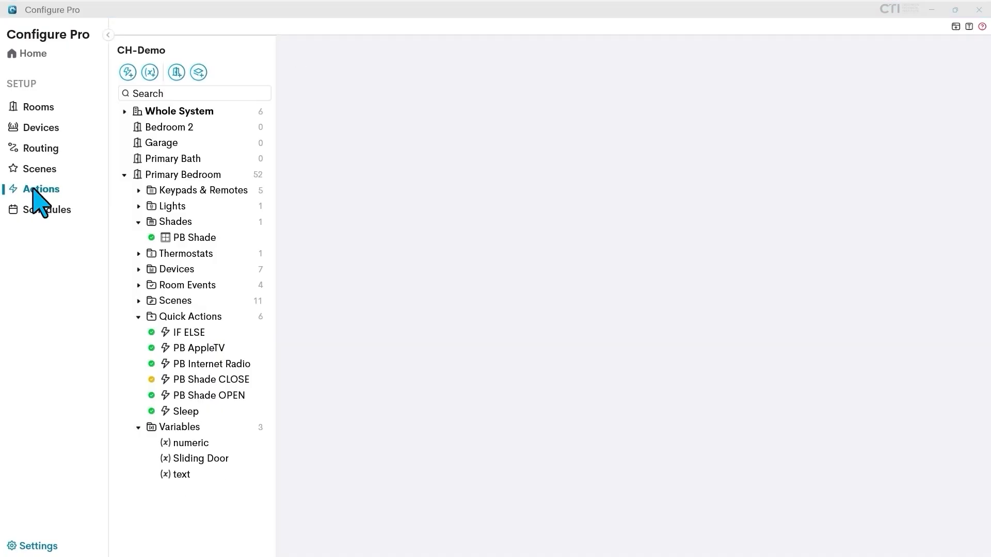
# Add a quick action named "IF Nested" assigned to the Primary Bedroom and set its mode to Sequence.
pyautogui.click(128, 72)
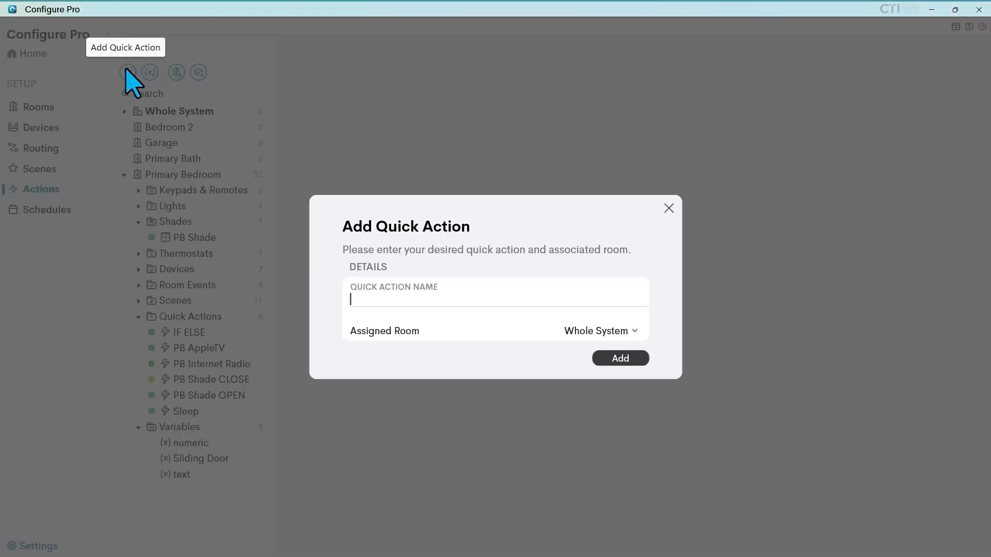
pyautogui.write('IF Nested')
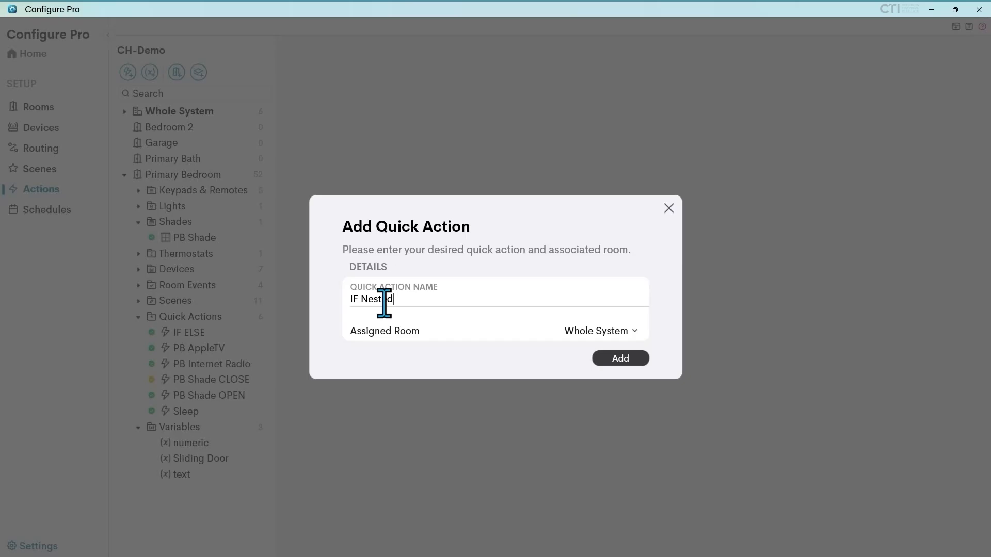
pyautogui.click(617, 332)
pyautogui.click(593, 411)
pyautogui.click(622, 359)
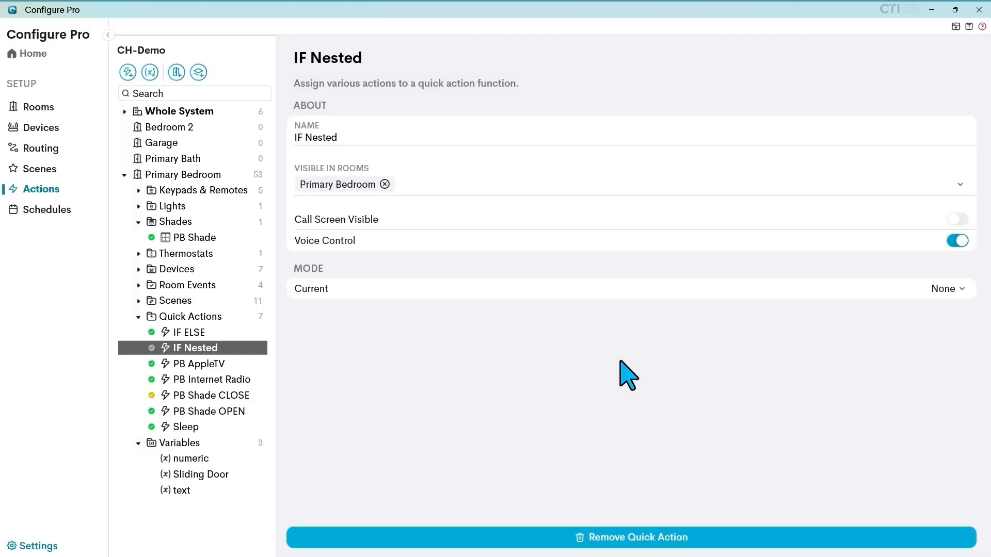
pyautogui.click(959, 291)
pyautogui.scroll(-1, 916, 356)
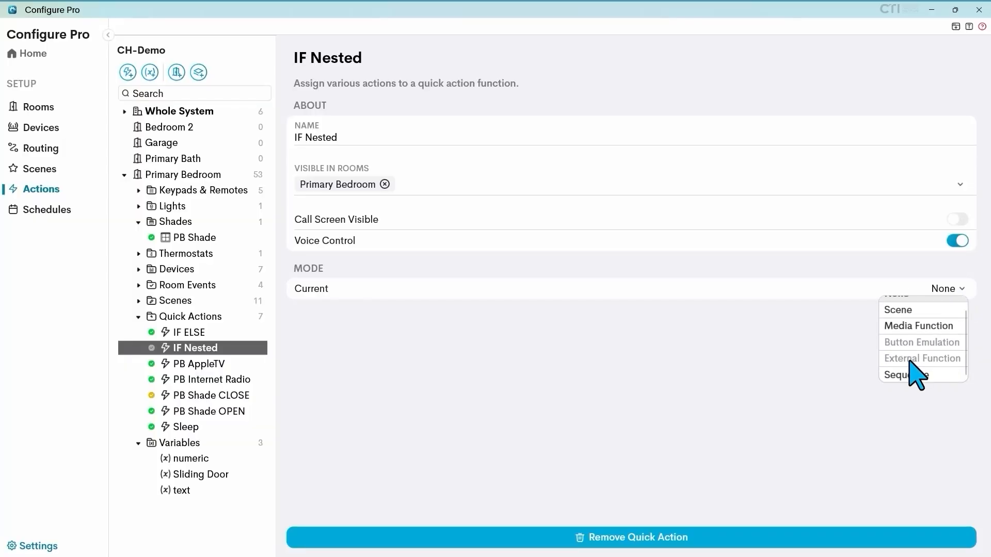
pyautogui.click(908, 375)
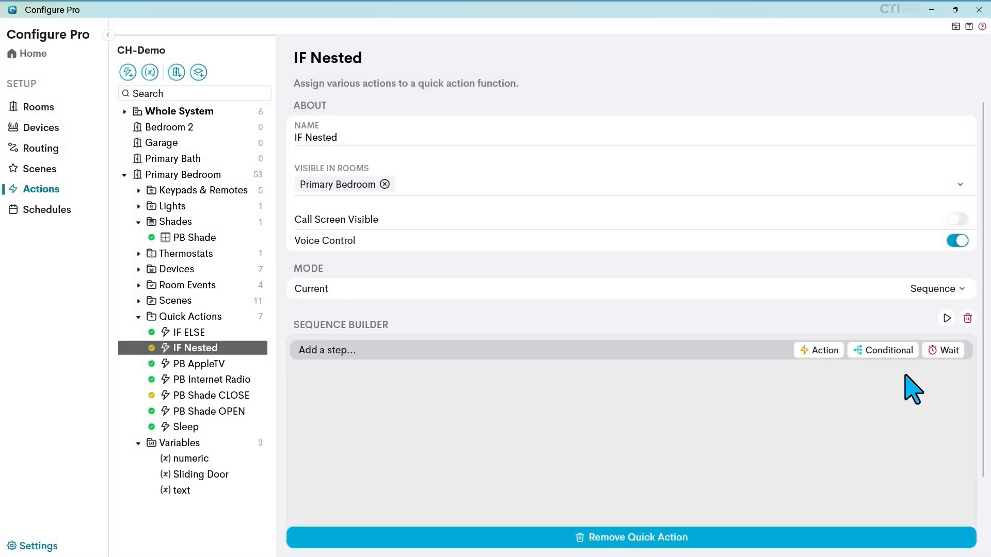
# Add an IF conditional to the sequence testing that the Primary Bedroom's Media Zone Is Sleep Mode On = TRUE, and confirm it.
pyautogui.click(894, 355)
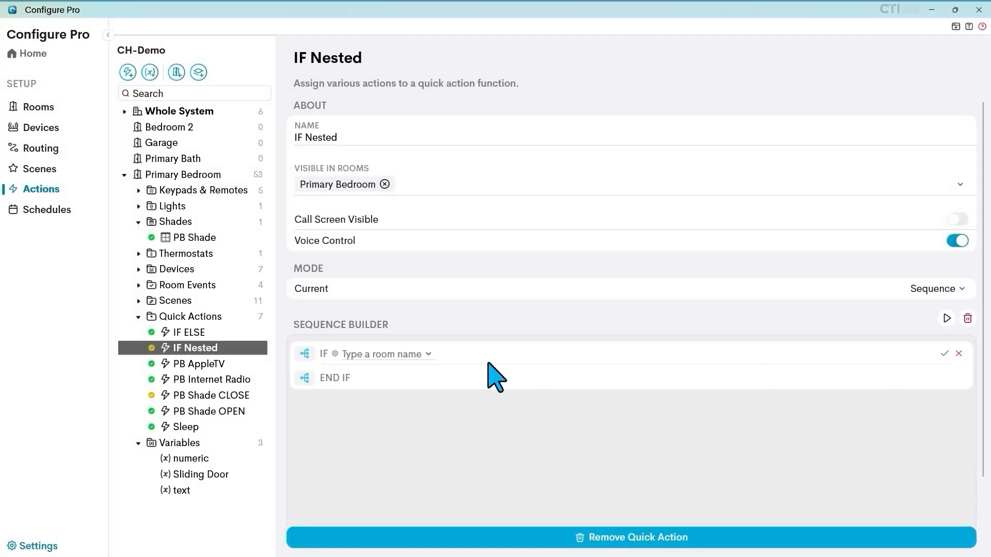
pyautogui.click(428, 355)
pyautogui.scroll(-1, 413, 433)
pyautogui.click(407, 438)
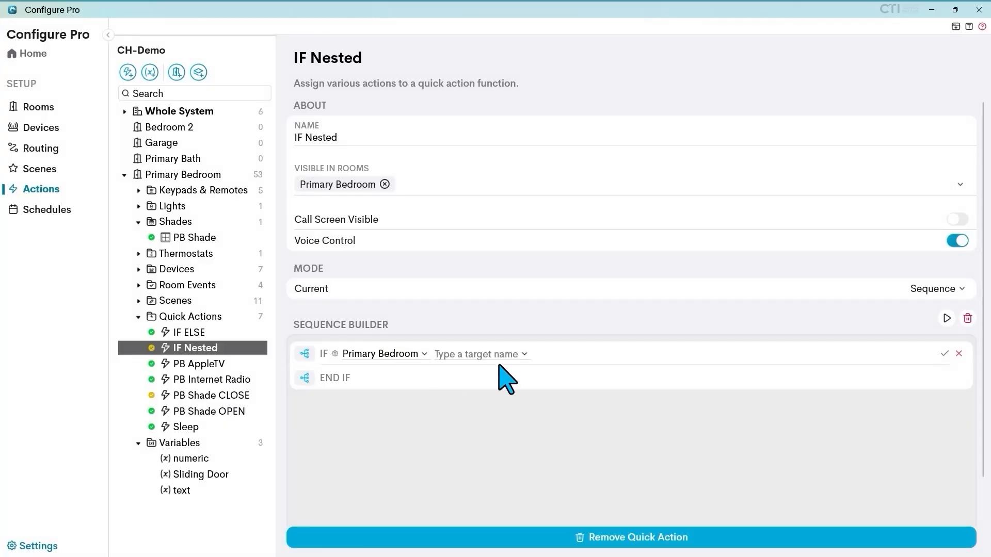
pyautogui.click(524, 355)
pyautogui.click(503, 436)
pyautogui.click(588, 356)
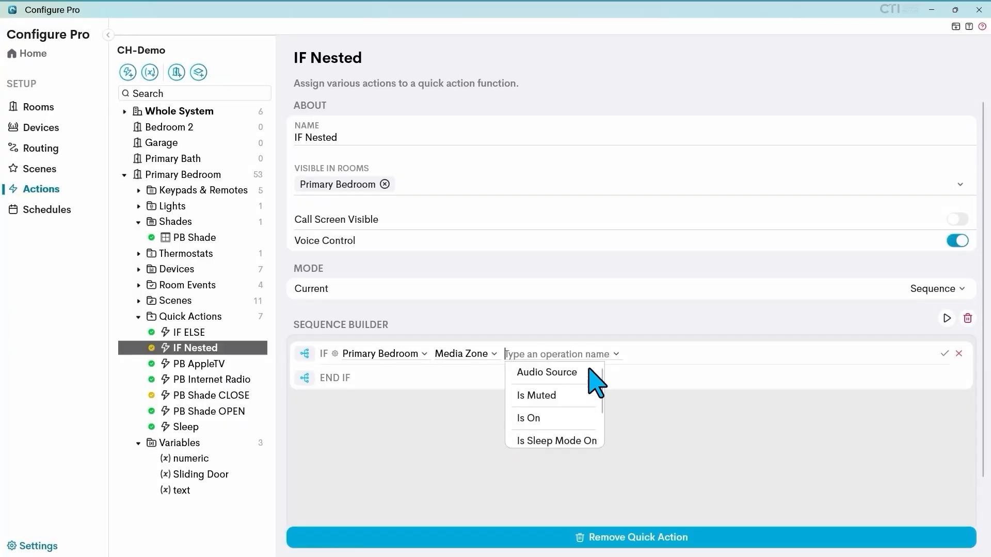
pyautogui.scroll(-1, 572, 436)
pyautogui.click(570, 431)
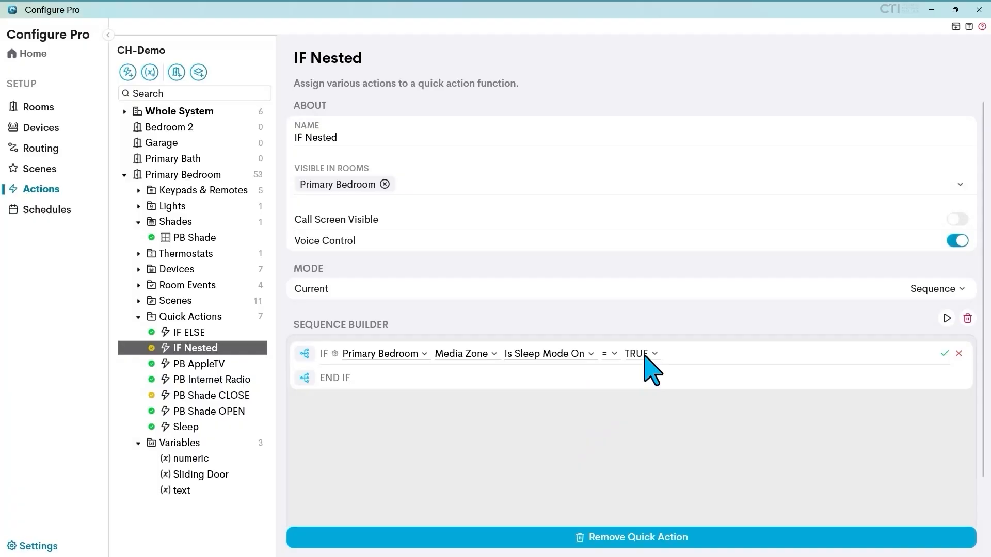
pyautogui.click(943, 354)
# Add a nested conditional inside the IF block, targeting the Primary Bedroom's Media Zone.
pyautogui.click(943, 354)
pyautogui.click(893, 391)
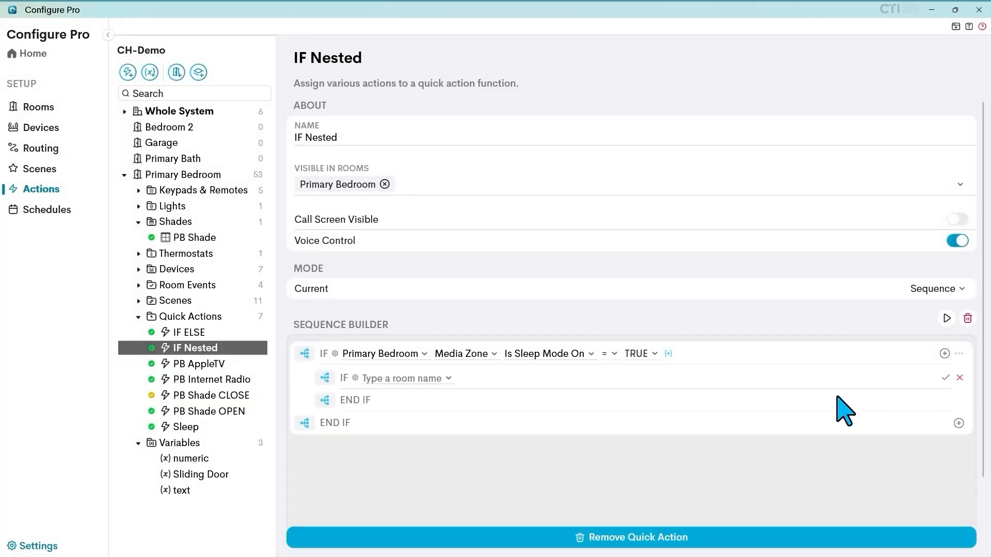
pyautogui.click(447, 380)
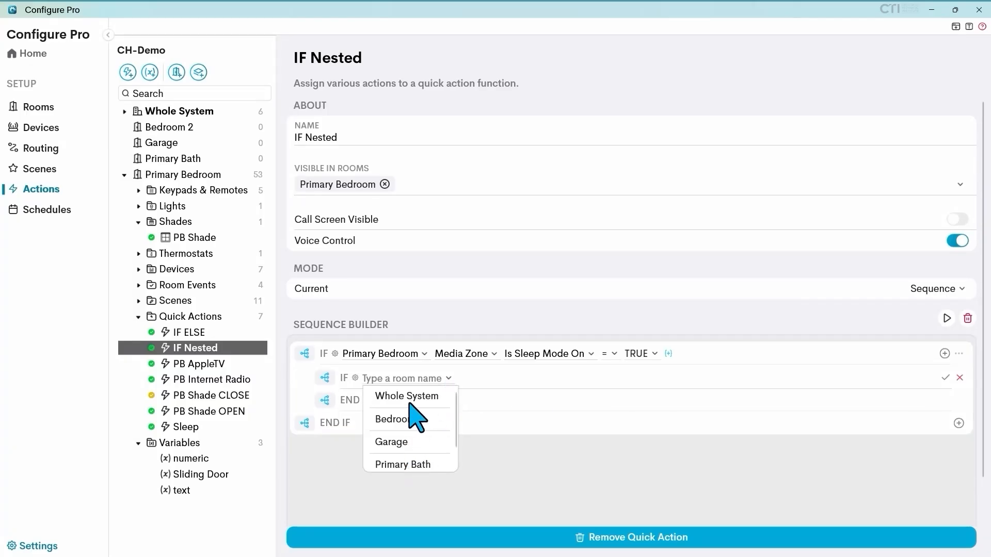
pyautogui.scroll(-2, 407, 439)
pyautogui.click(399, 463)
pyautogui.click(542, 379)
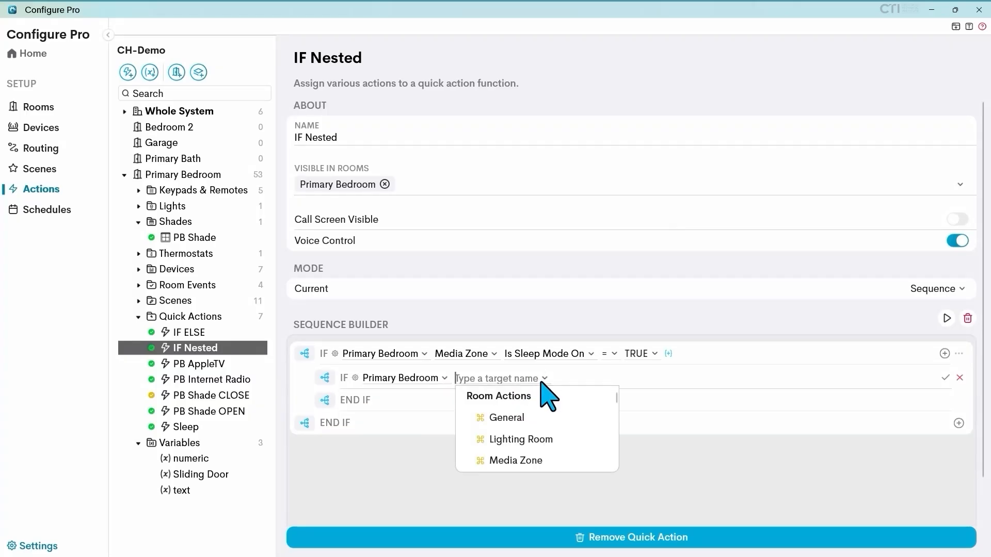
pyautogui.click(516, 461)
# Set the nested condition to Source = Internet Radio and confirm it.
pyautogui.click(636, 380)
pyautogui.scroll(-2, 596, 443)
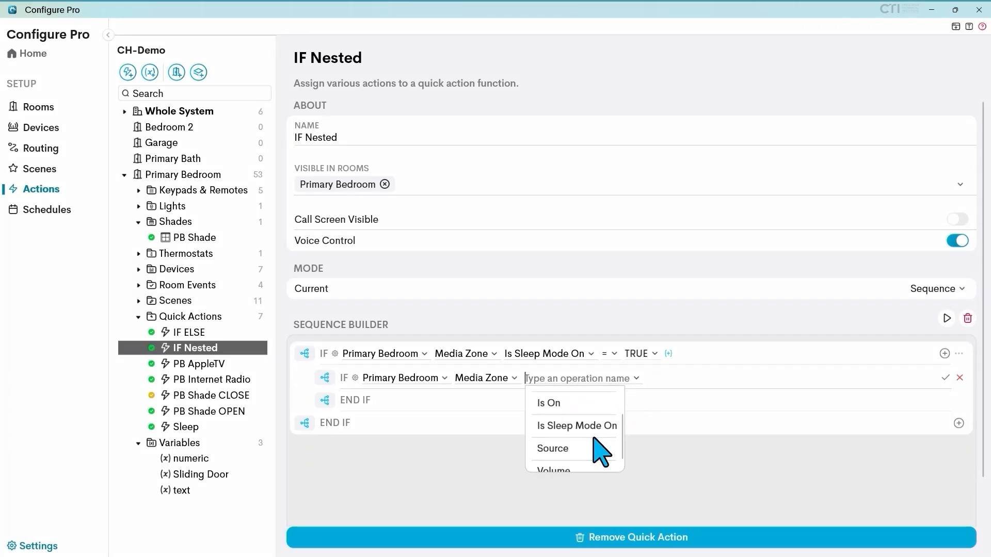
pyautogui.scroll(-1, 595, 442)
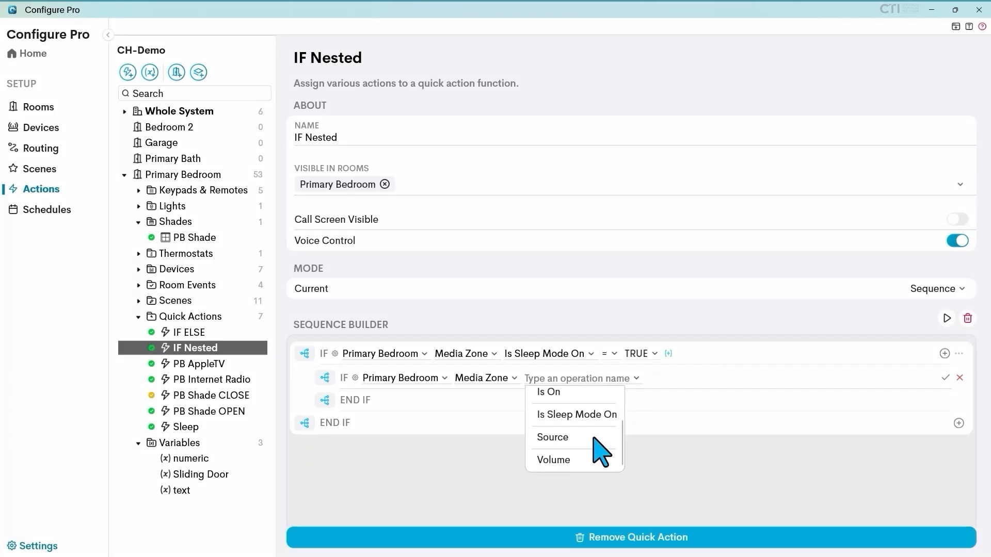
pyautogui.click(554, 444)
pyautogui.click(807, 379)
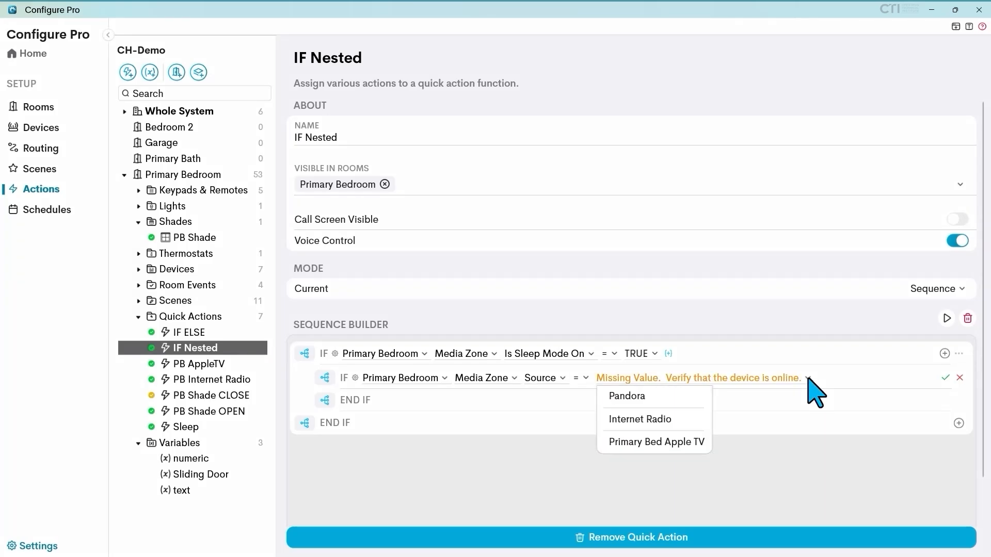
pyautogui.click(653, 420)
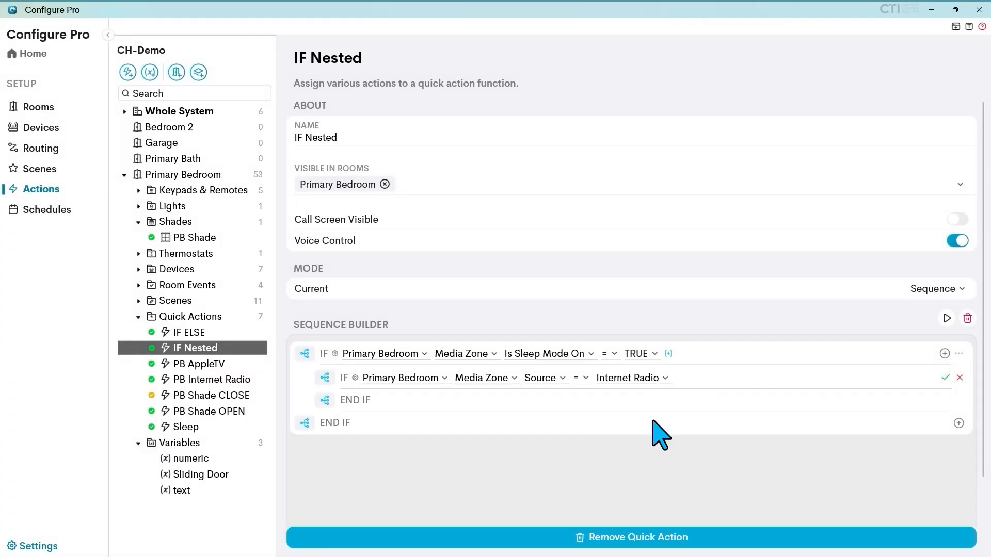
pyautogui.click(947, 379)
# Add an action inside the nested IF block that performs Set Volume on the Primary Bedroom's Media Zone.
pyautogui.click(945, 380)
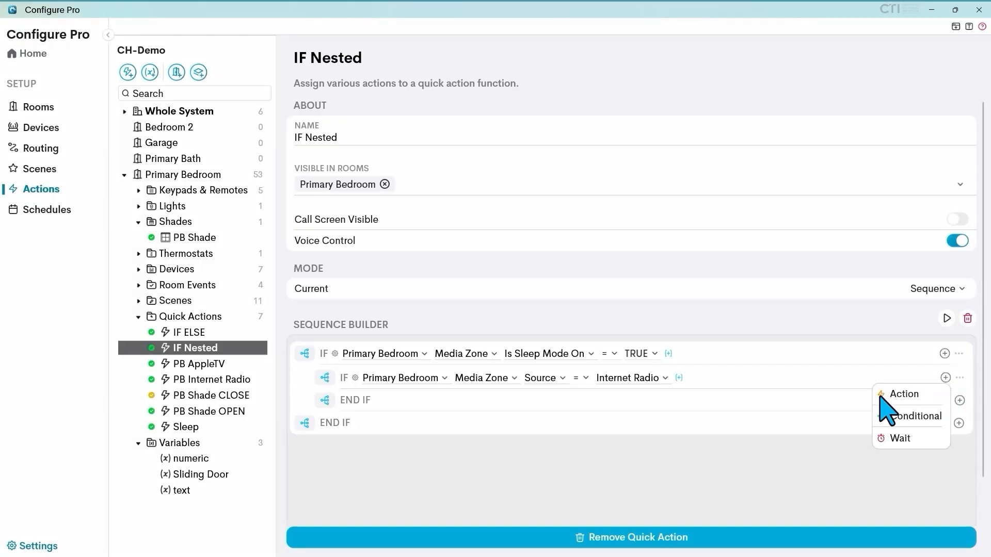
pyautogui.click(882, 395)
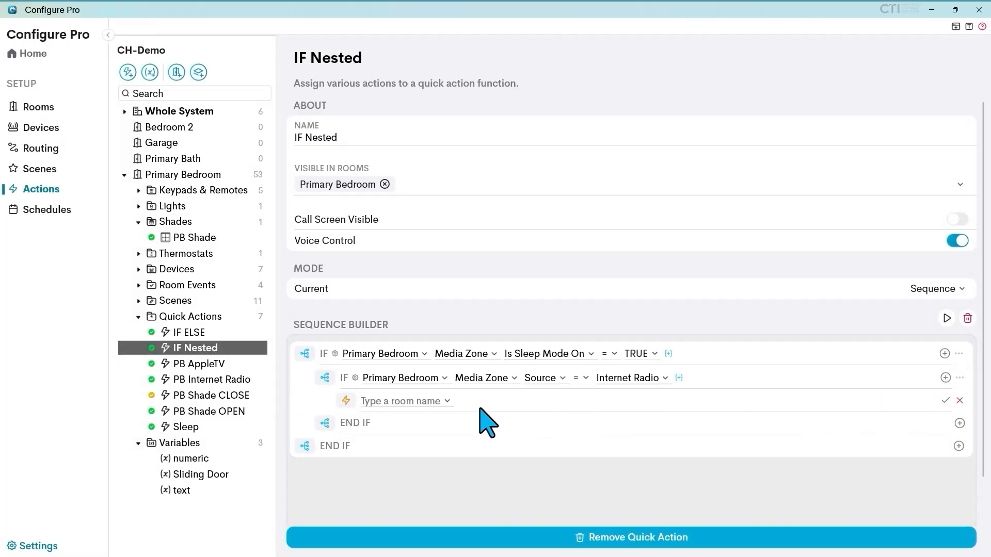
pyautogui.scroll(-1, 410, 487)
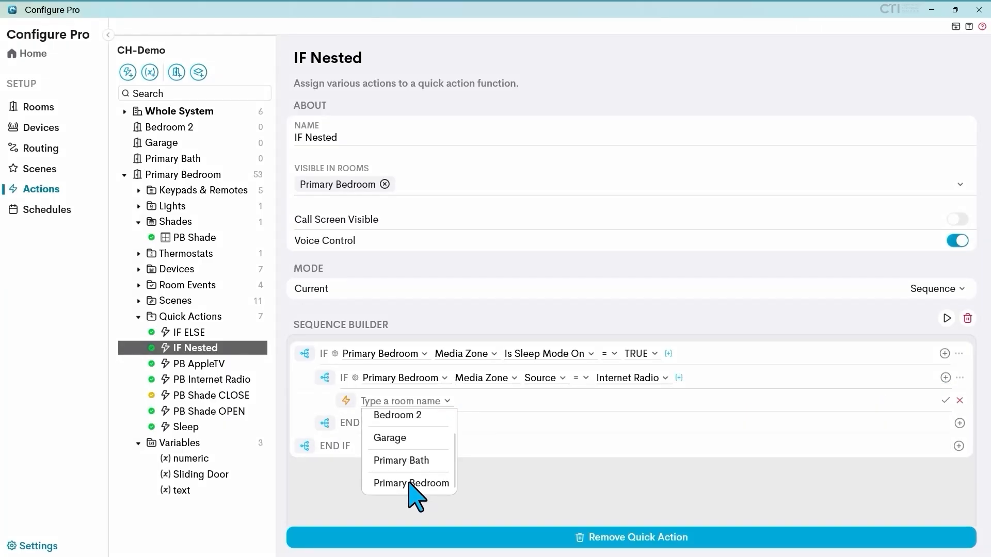
pyautogui.click(409, 482)
pyautogui.click(531, 463)
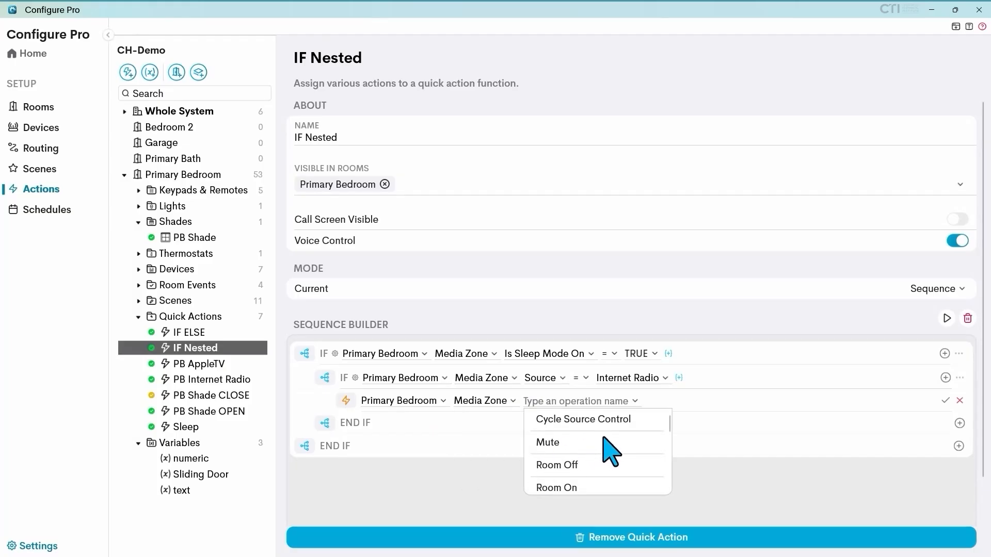
pyautogui.scroll(-5, 598, 441)
pyautogui.click(561, 458)
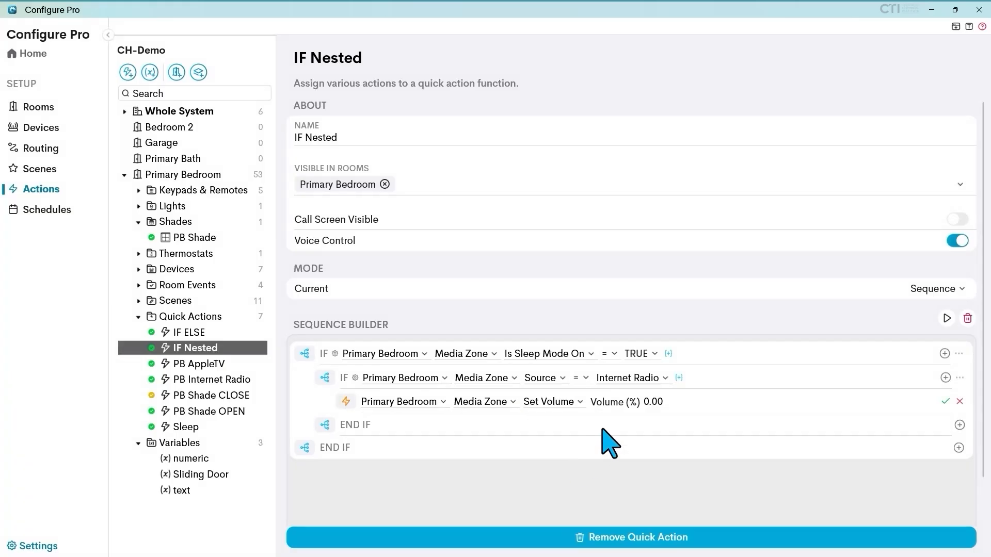
# Set the action's volume to 35% and confirm the action.
pyautogui.click(646, 403)
pyautogui.press('BackSpace')
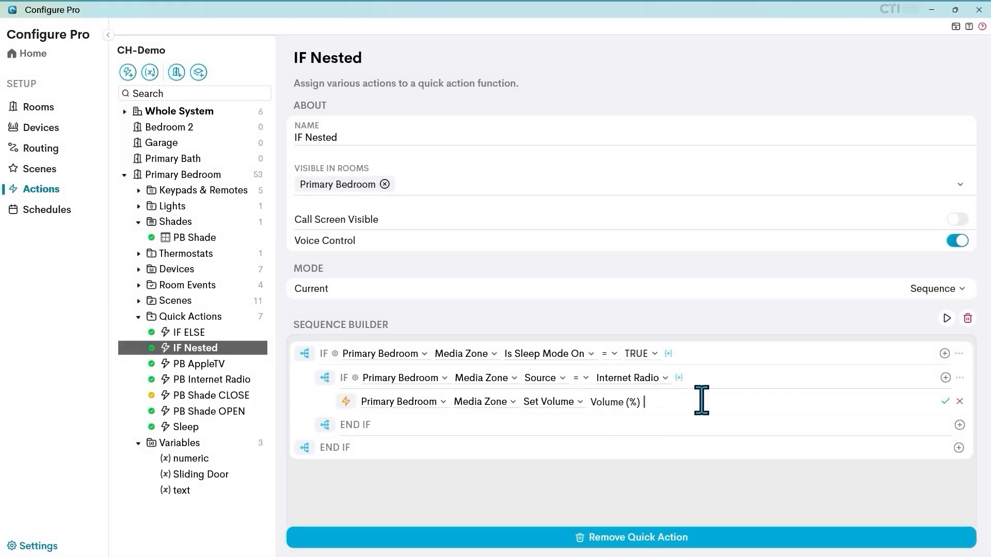
pyautogui.write('35')
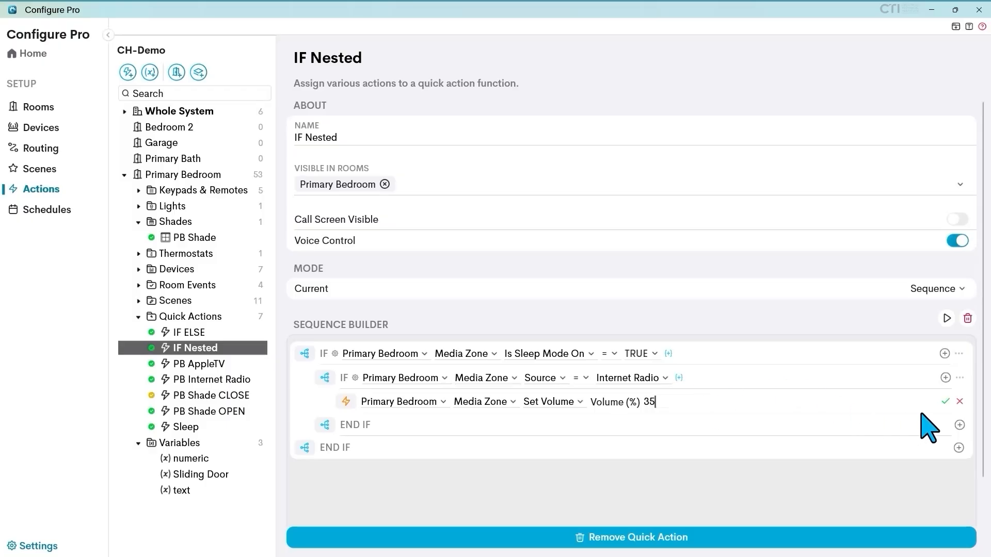
pyautogui.click(945, 401)
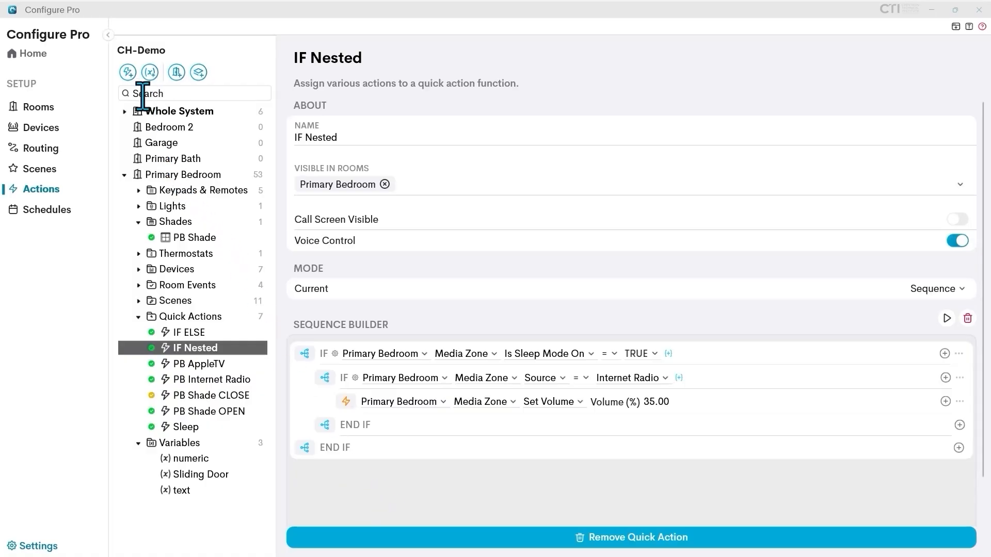
# Add a quick action named "IF AND" assigned to the Primary Bedroom and set its mode to Sequence.
pyautogui.click(128, 72)
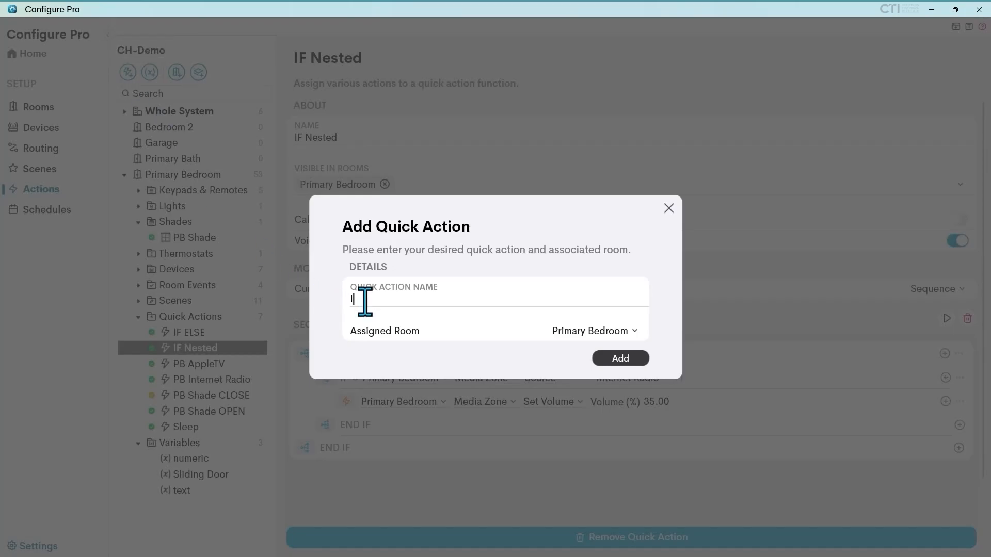
pyautogui.write('IF AND')
pyautogui.click(623, 357)
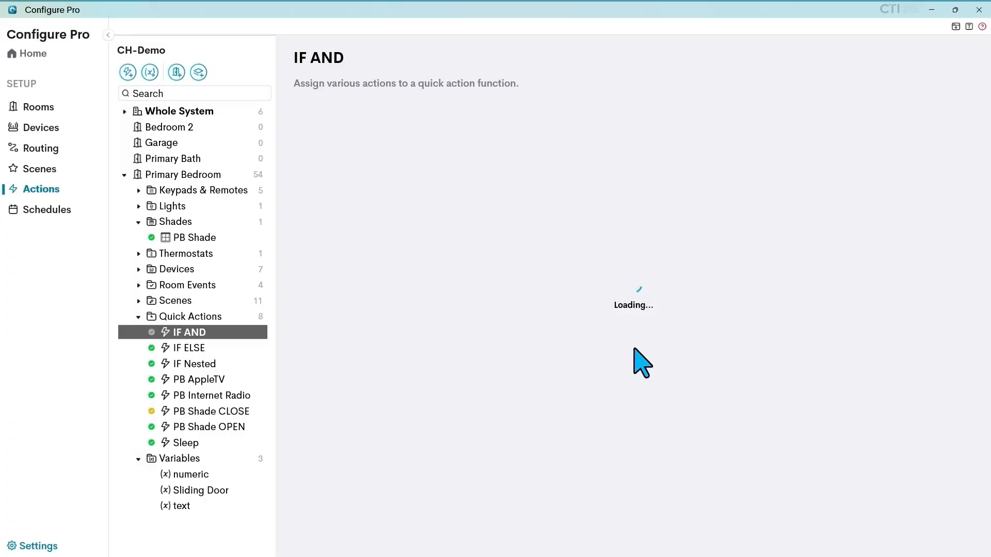
pyautogui.click(962, 290)
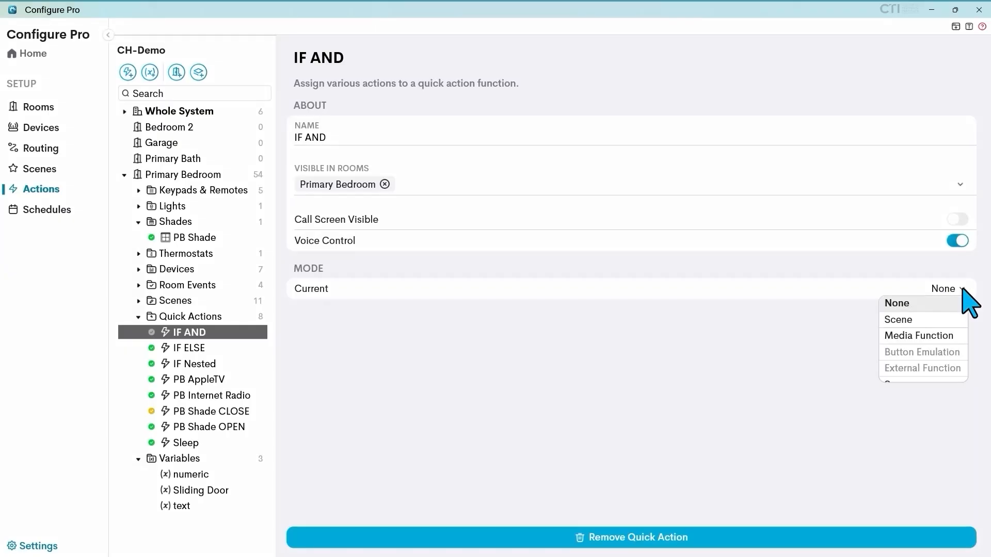
pyautogui.scroll(-2, 928, 362)
pyautogui.click(926, 371)
# Add an IF conditional to the IF AND sequence testing that the Primary Bedroom's Media Zone Is Sleep Mode On = TRUE, and confirm it.
pyautogui.click(880, 349)
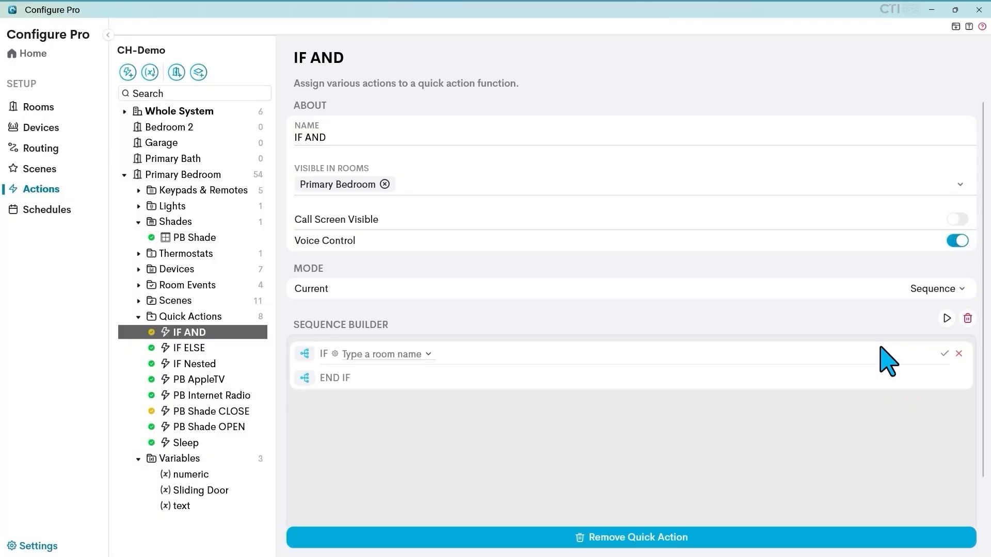
pyautogui.click(428, 353)
pyautogui.scroll(-1, 405, 438)
pyautogui.click(400, 435)
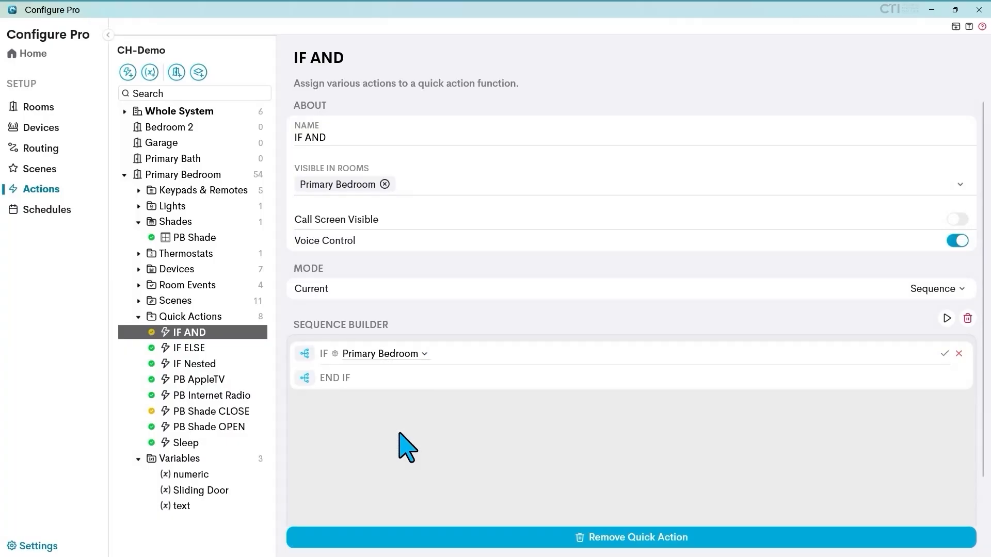
pyautogui.click(490, 355)
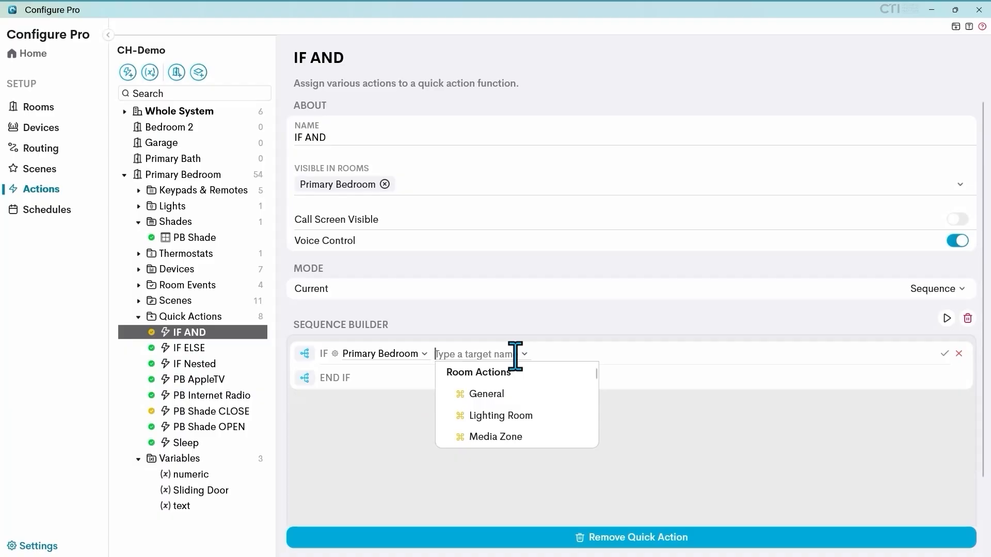
pyautogui.click(503, 437)
pyautogui.click(589, 355)
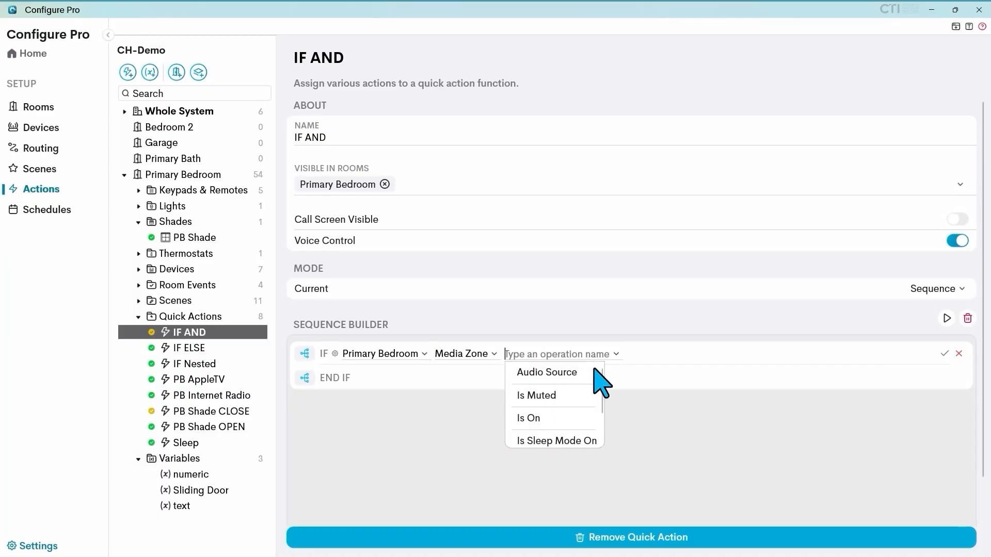
pyautogui.click(546, 441)
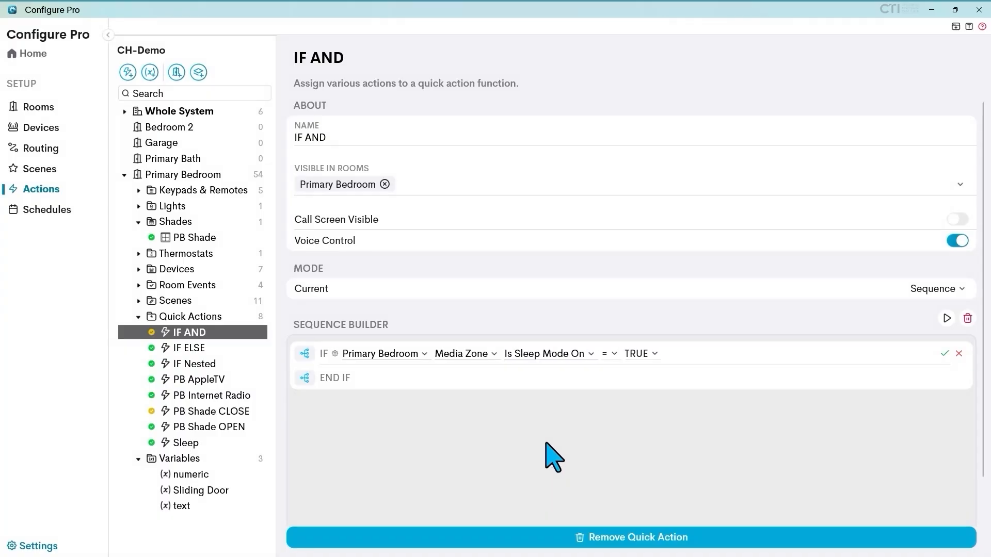
pyautogui.click(944, 354)
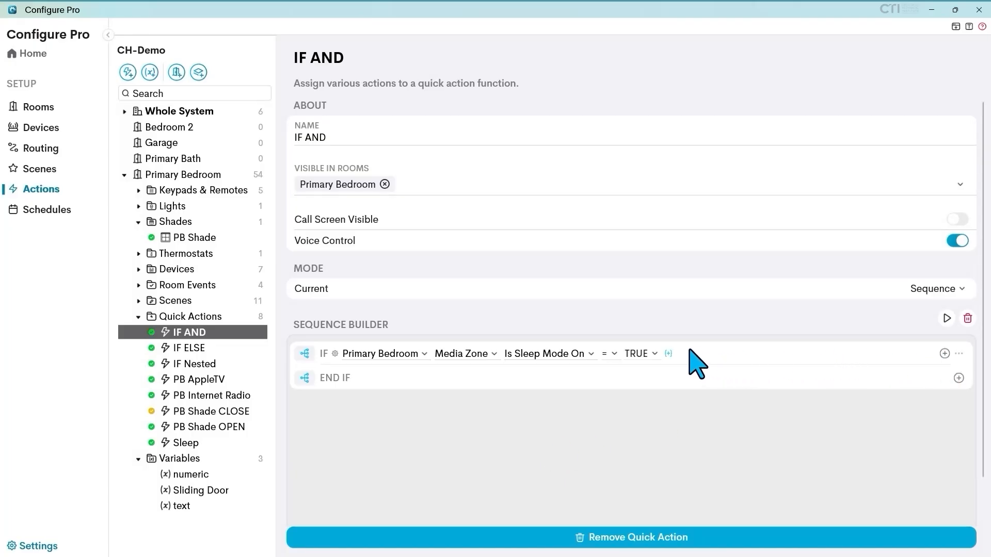
# Add an AND test condition to the IF expression, targeting the Primary Bedroom's Media Zone.
pyautogui.click(668, 354)
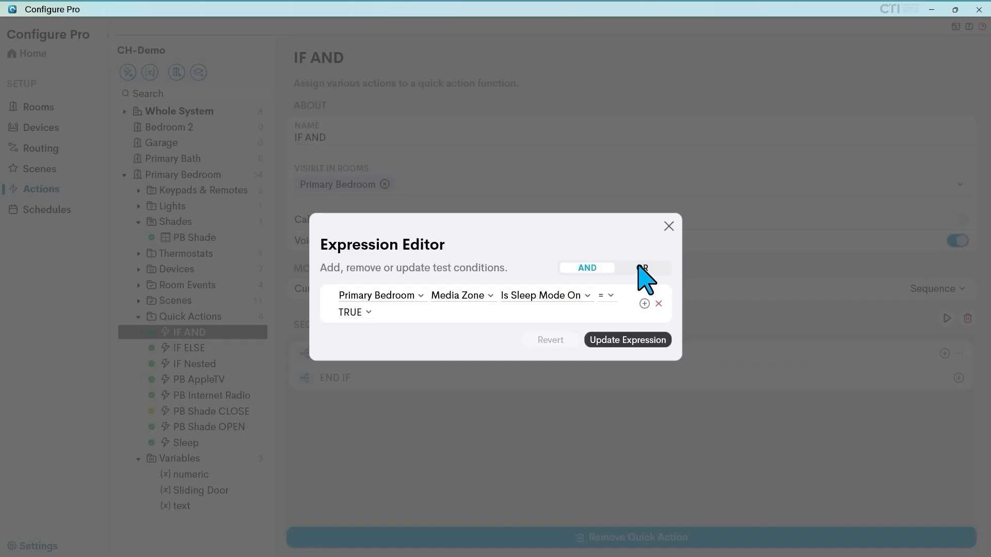
pyautogui.click(581, 265)
pyautogui.click(643, 304)
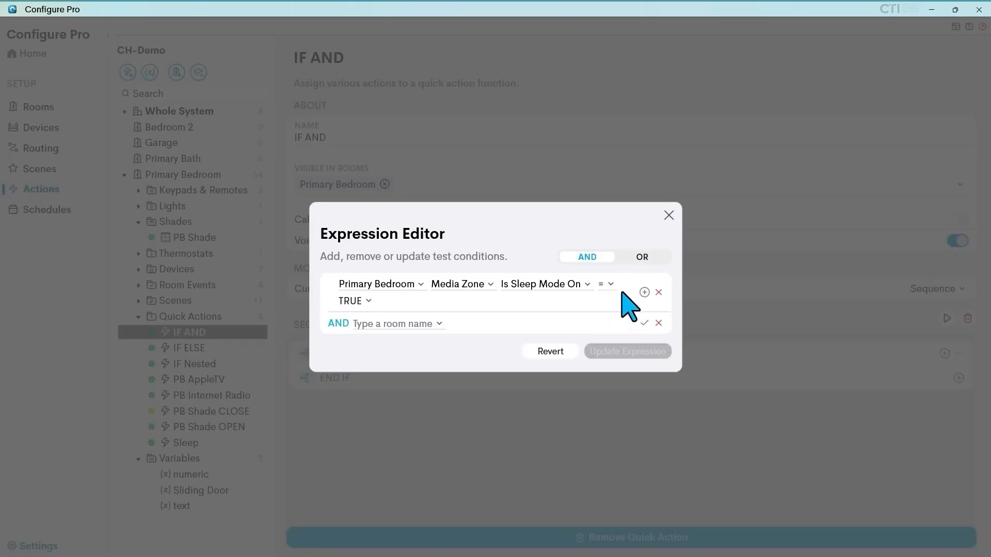
pyautogui.click(439, 325)
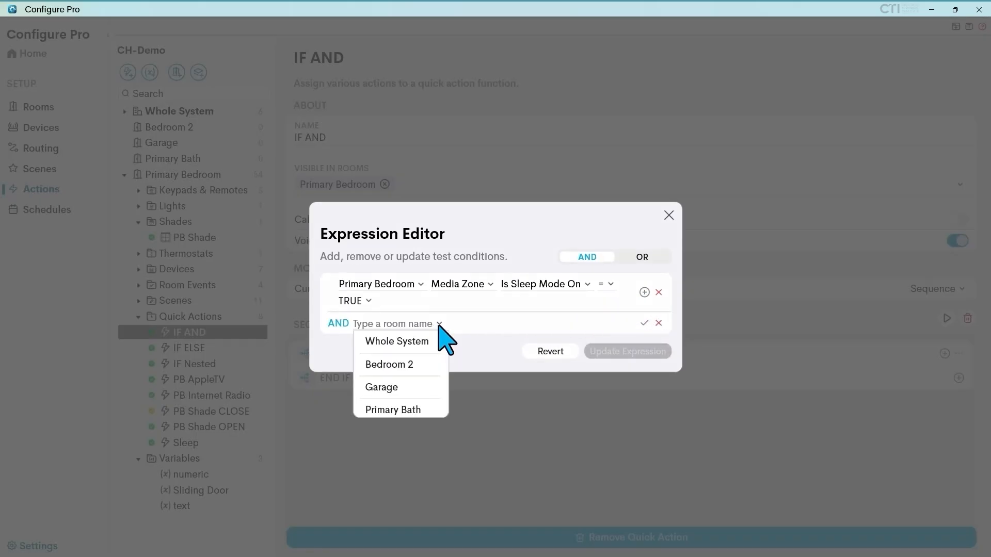
pyautogui.scroll(-1, 410, 413)
pyautogui.click(411, 411)
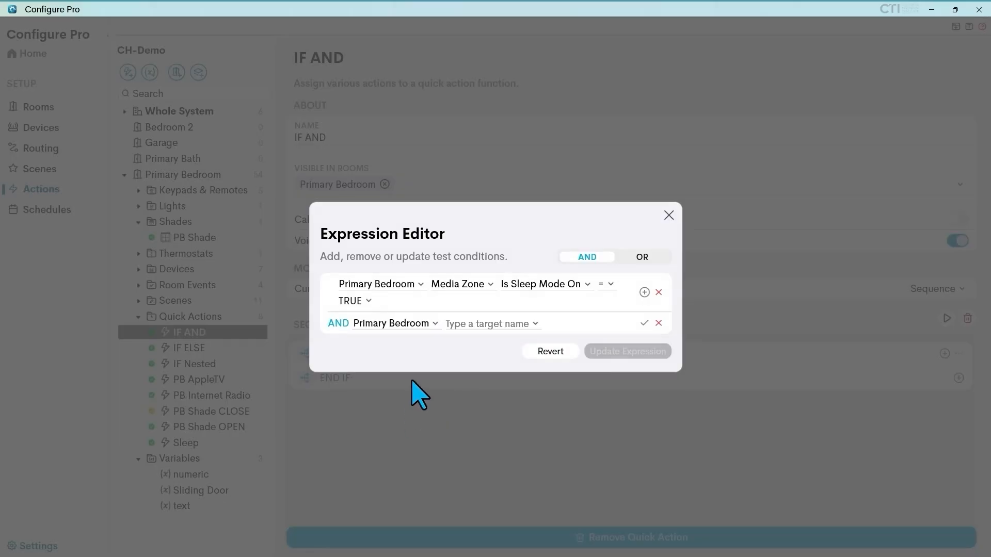
pyautogui.click(512, 326)
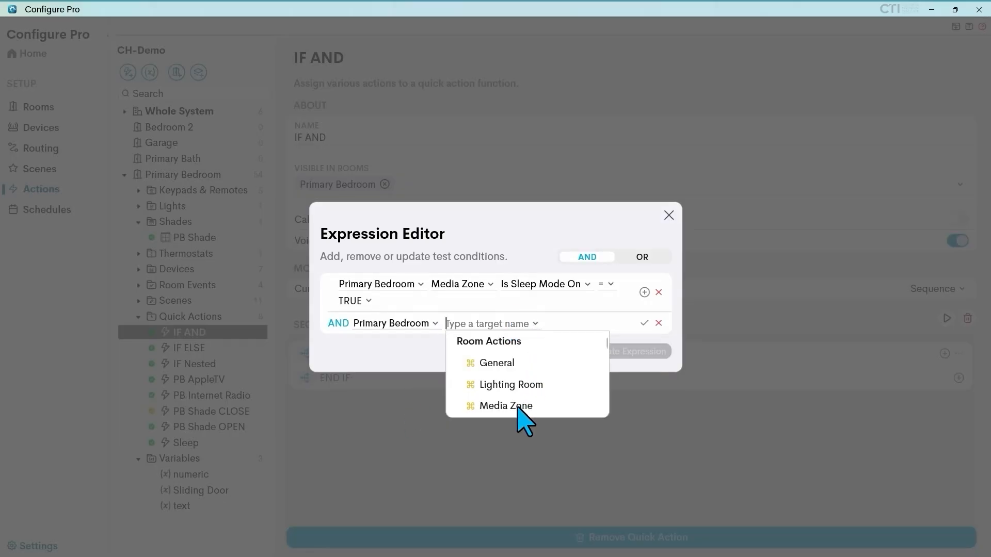
pyautogui.click(522, 406)
# Set the new AND condition to Audio Source = Internet Radio, confirm it and update the expression.
pyautogui.click(610, 325)
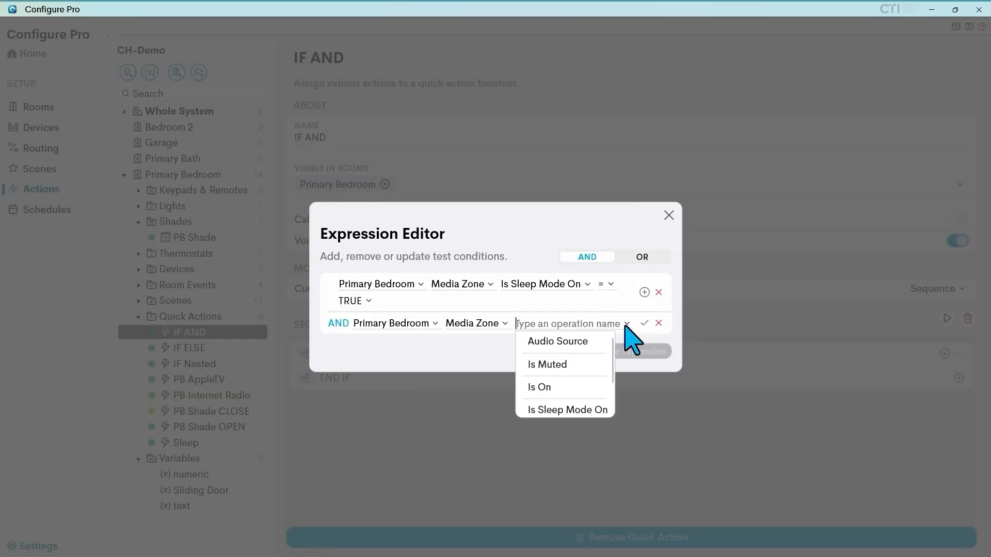
pyautogui.click(572, 342)
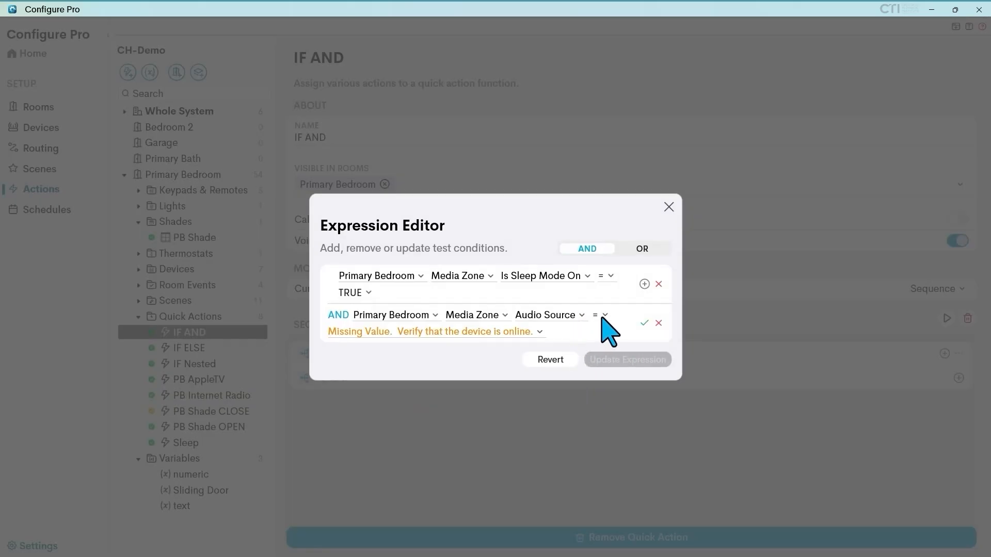
pyautogui.click(540, 331)
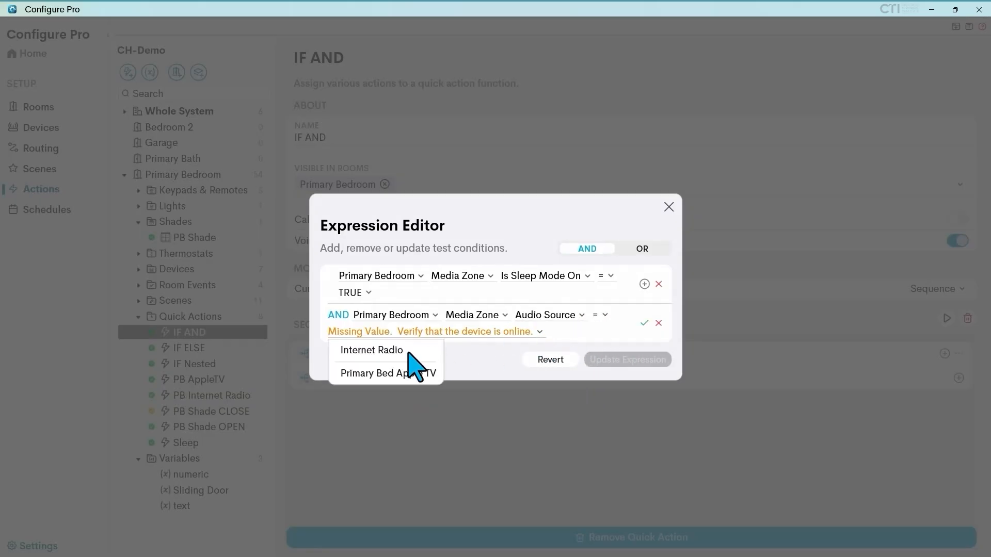
pyautogui.click(363, 355)
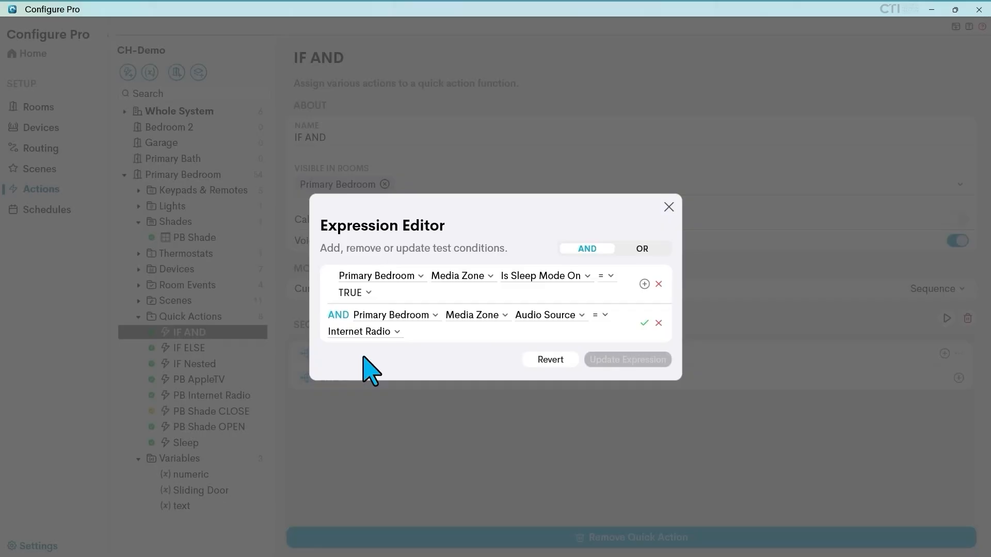
pyautogui.click(643, 324)
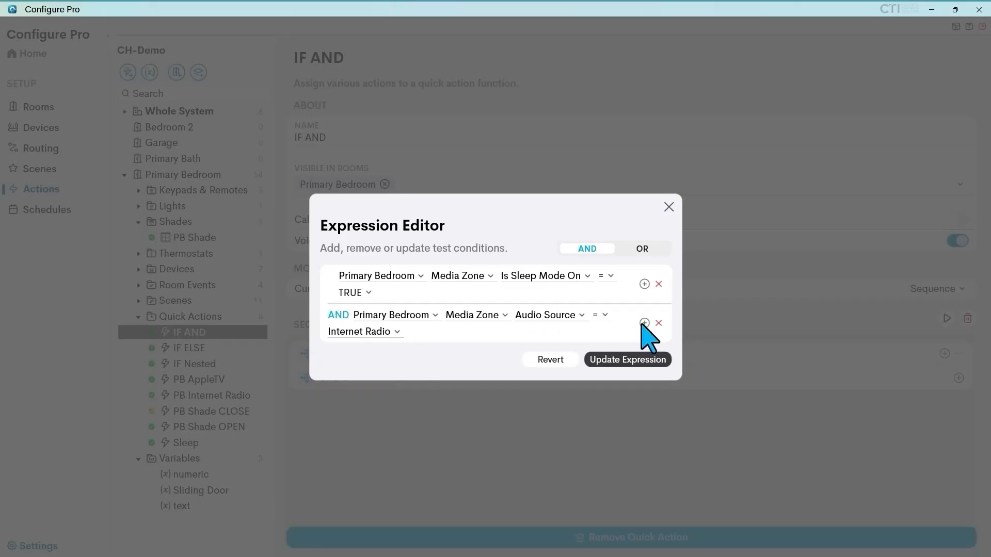
pyautogui.click(618, 359)
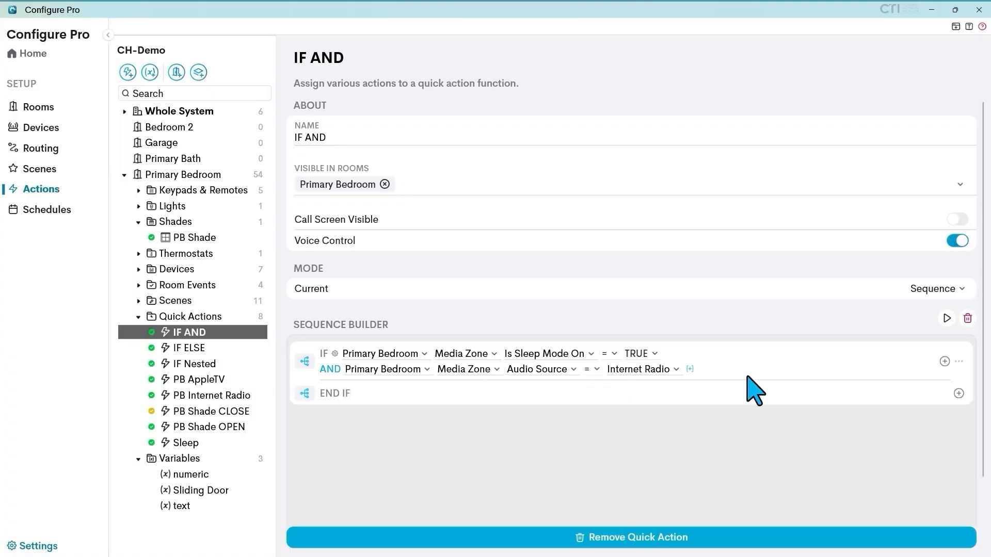
# Add an action inside the IF AND block that performs Set Volume on the Primary Bedroom's Media Zone.
pyautogui.click(944, 361)
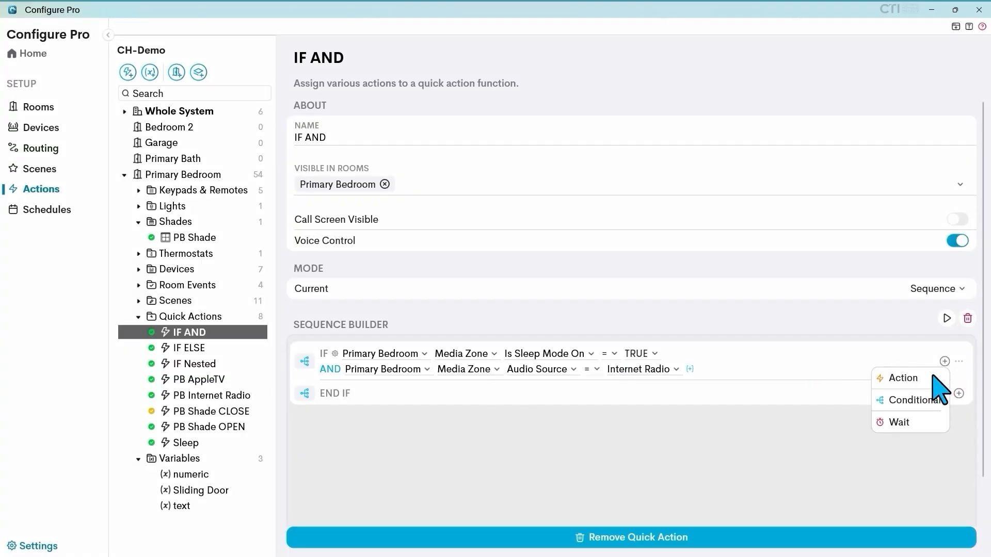
pyautogui.click(904, 378)
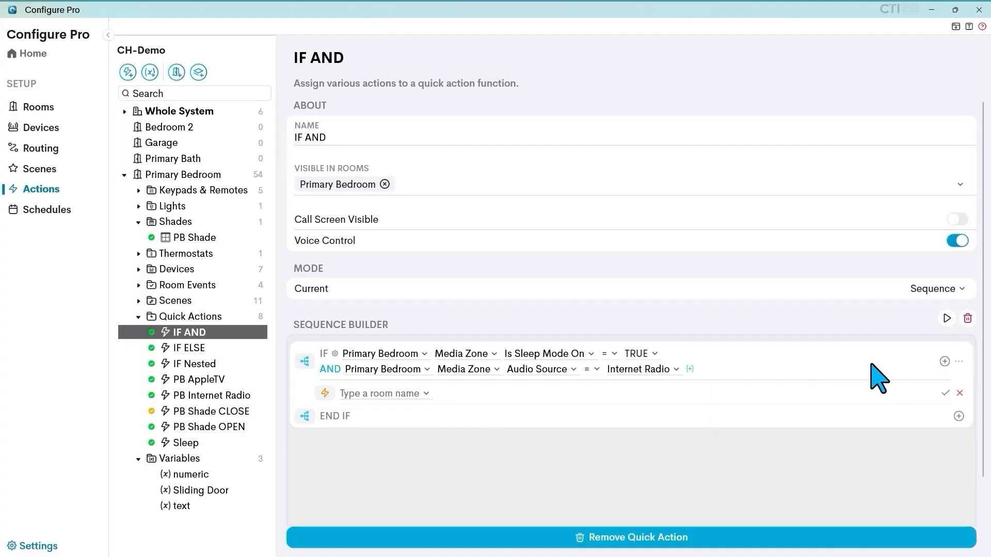
pyautogui.click(425, 394)
pyautogui.scroll(-1, 395, 454)
pyautogui.click(391, 476)
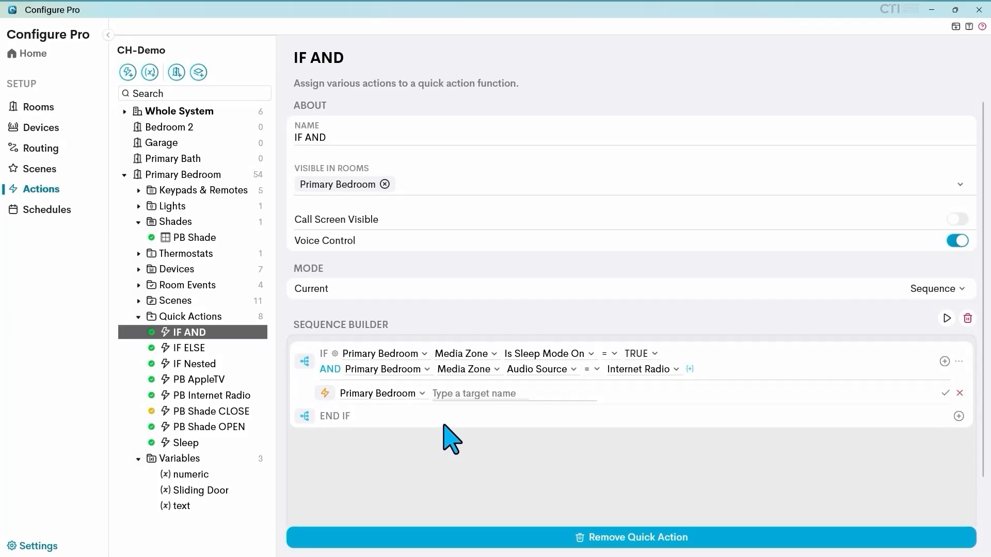
pyautogui.click(495, 454)
pyautogui.scroll(-3, 588, 443)
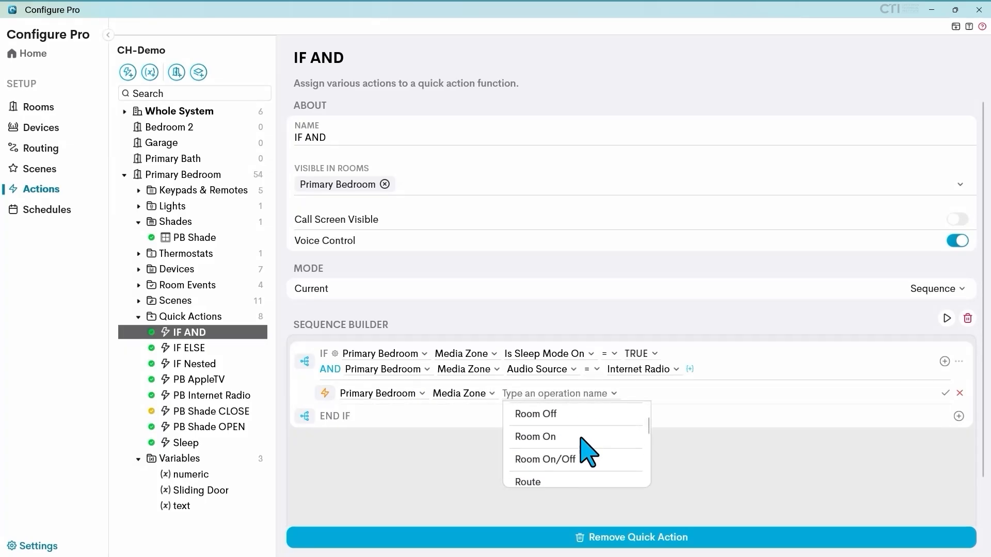
pyautogui.click(580, 460)
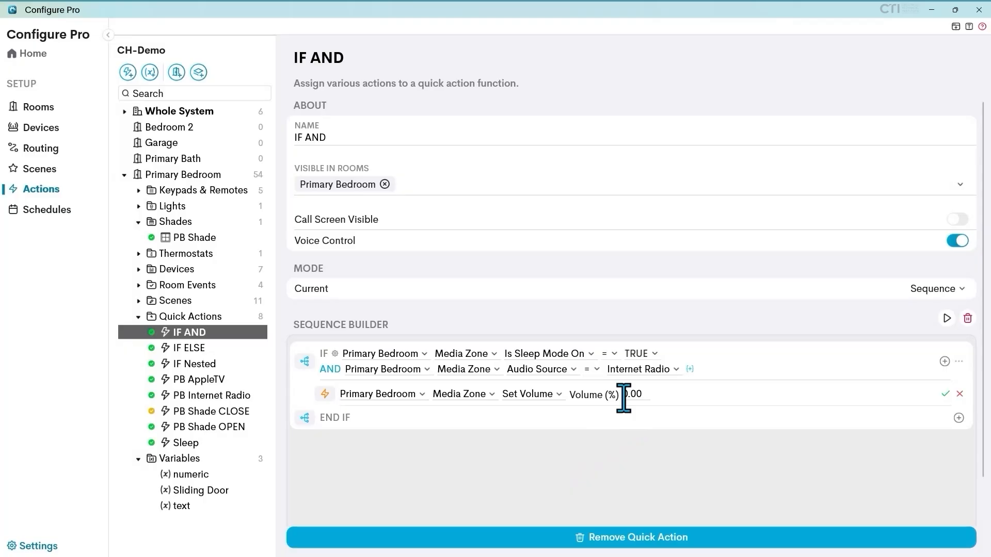
# Set the Set Volume action's volume to 35% and confirm the action.
pyautogui.moveTo(623, 396); pyautogui.dragTo(659, 398)
pyautogui.write('35')
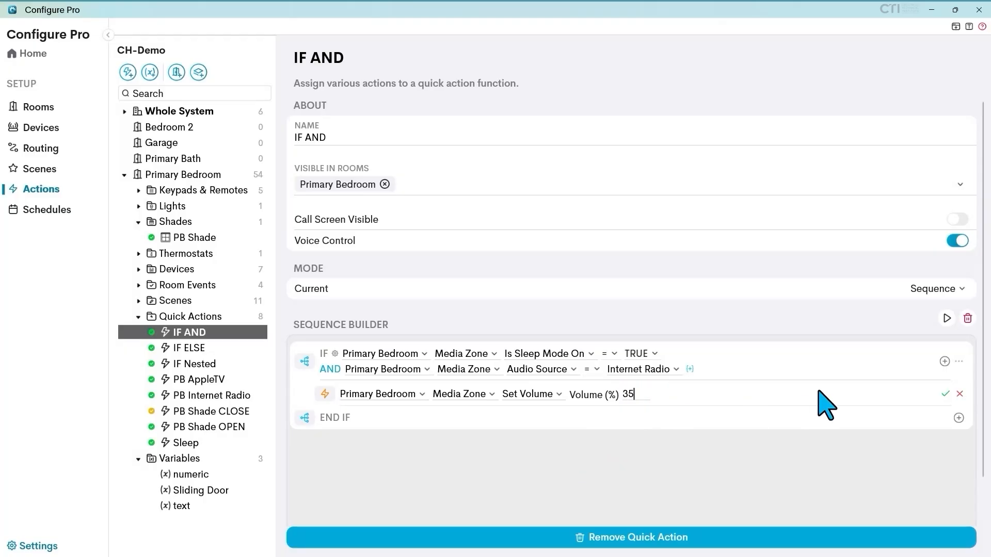
pyautogui.click(944, 394)
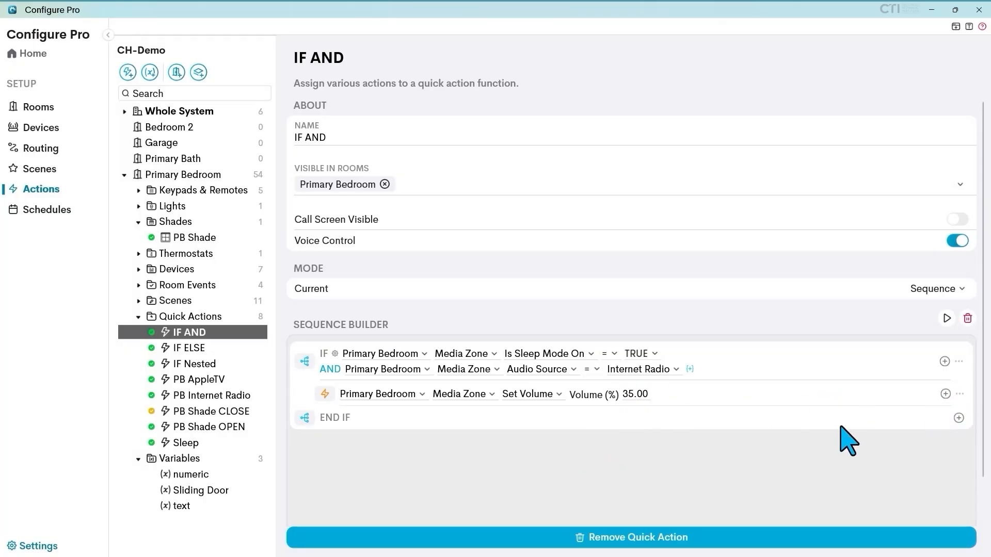